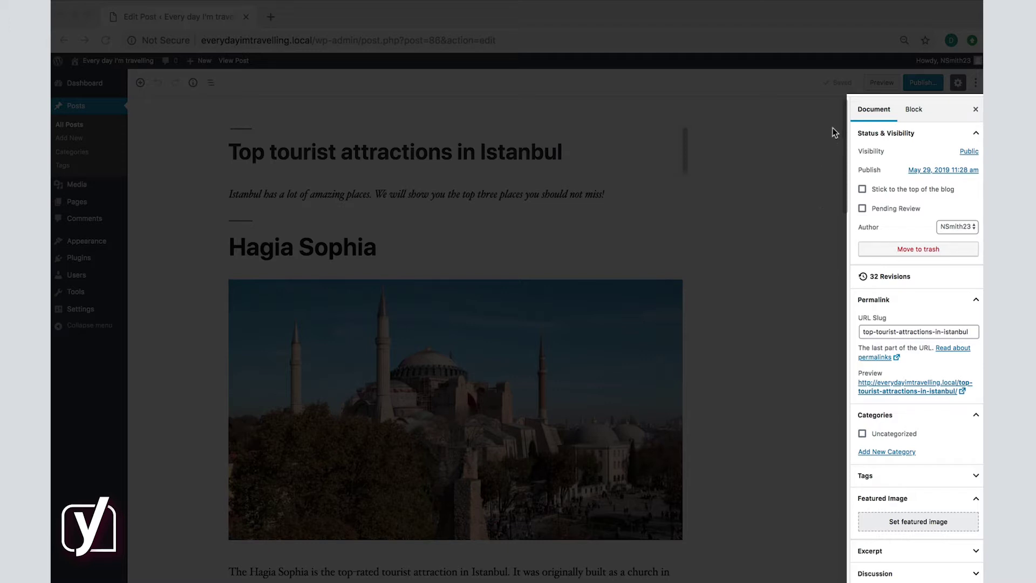
- Review the post's visibility options, leaving it Public
click(915, 111)
click(893, 118)
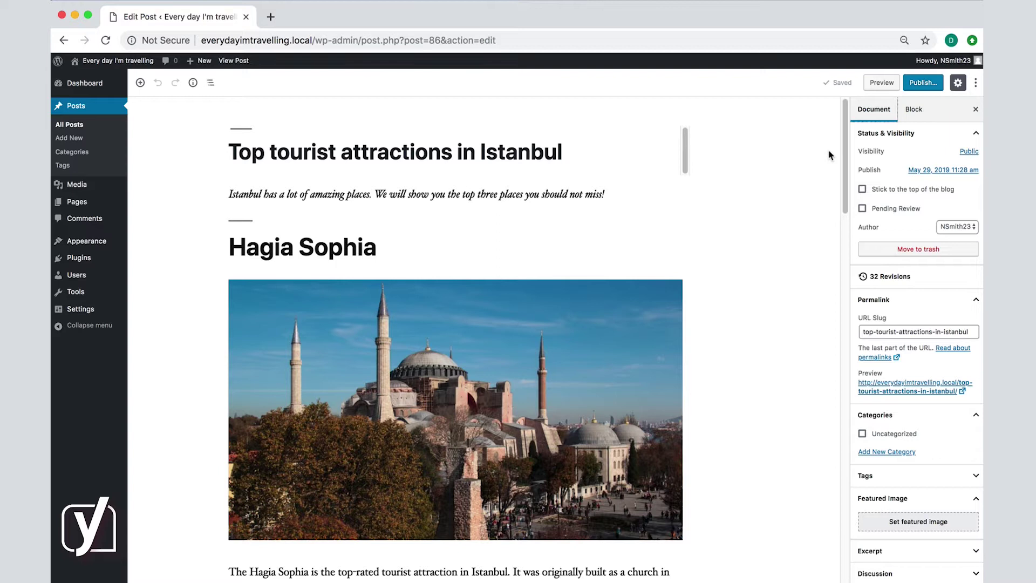
click(966, 153)
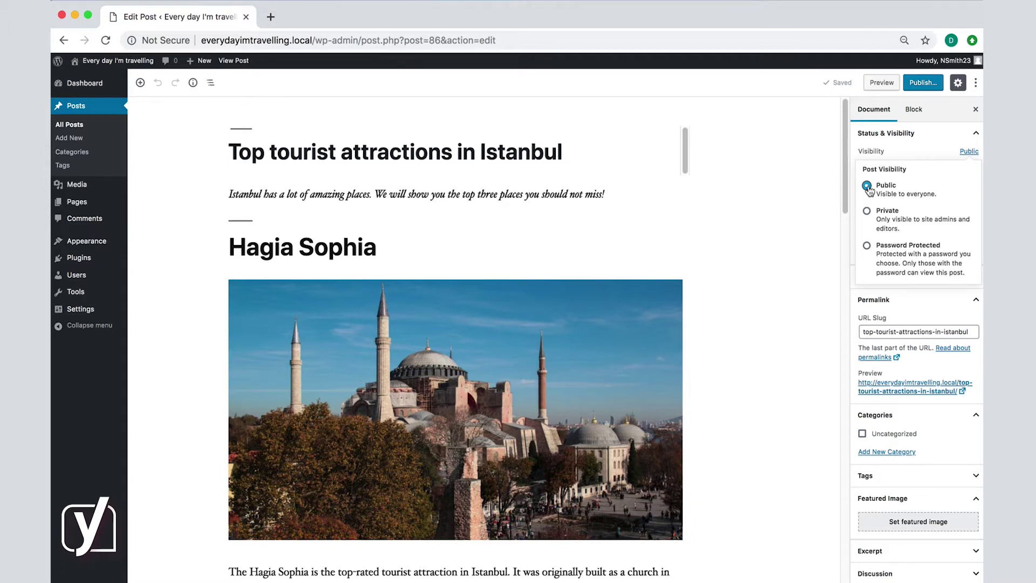
click(820, 186)
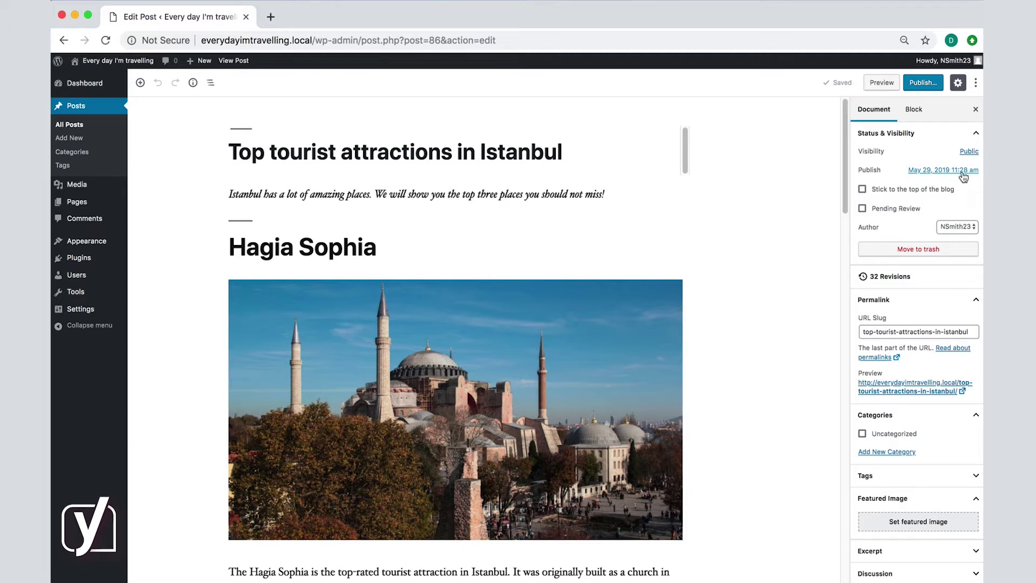
- Set the publish date to May 31, 2019
click(962, 171)
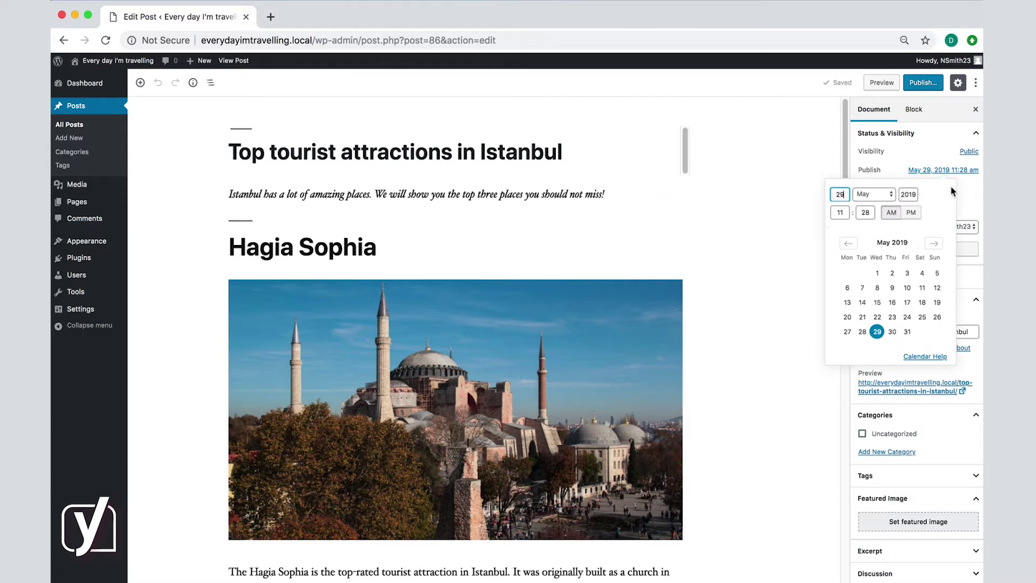
click(910, 332)
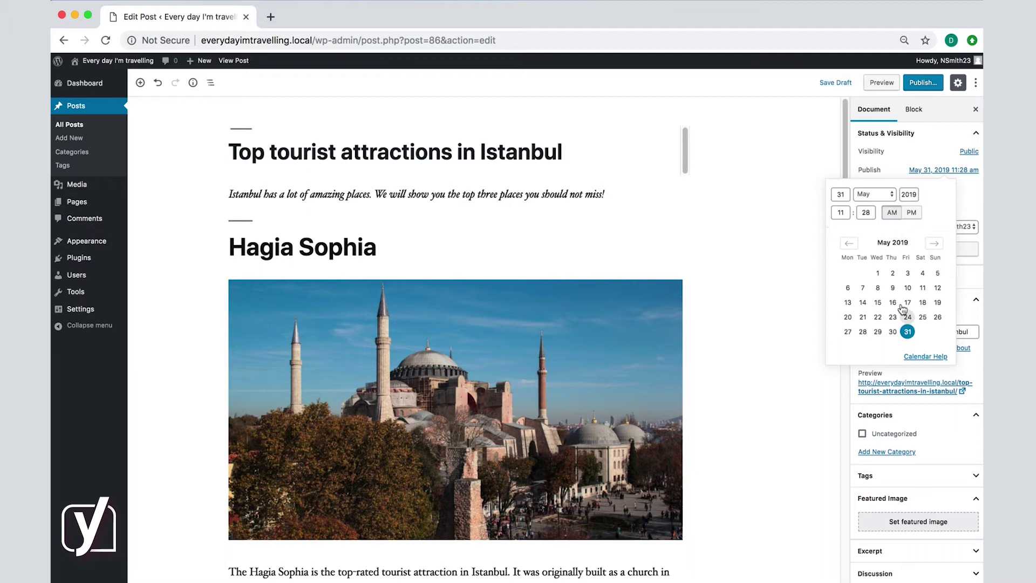
click(804, 206)
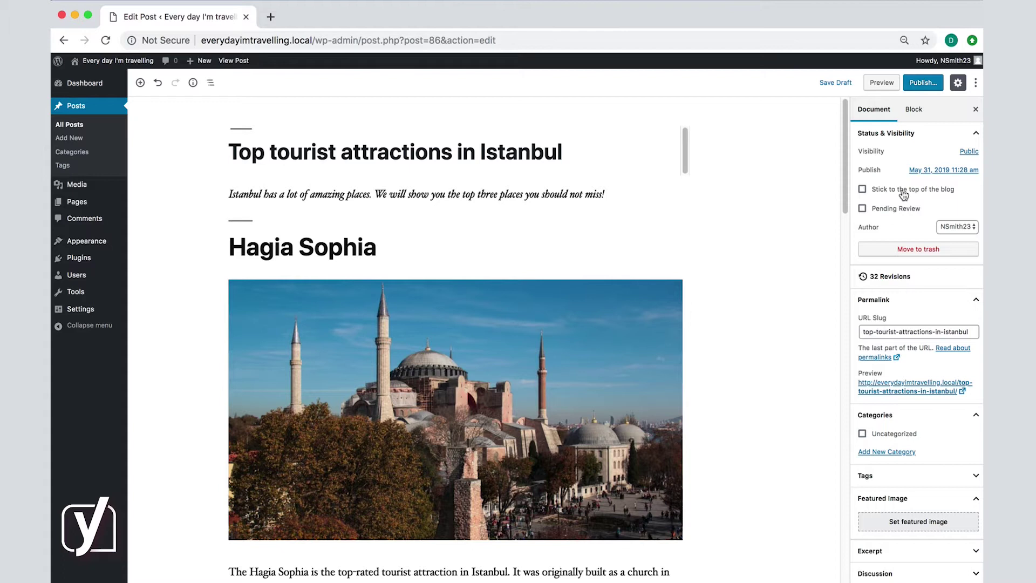
- Make the post sticky and pending review, and save it as pending
click(903, 194)
click(904, 215)
click(834, 83)
- Open All Posts in a new tab, then return to the Istanbul editor
super+click(71, 126)
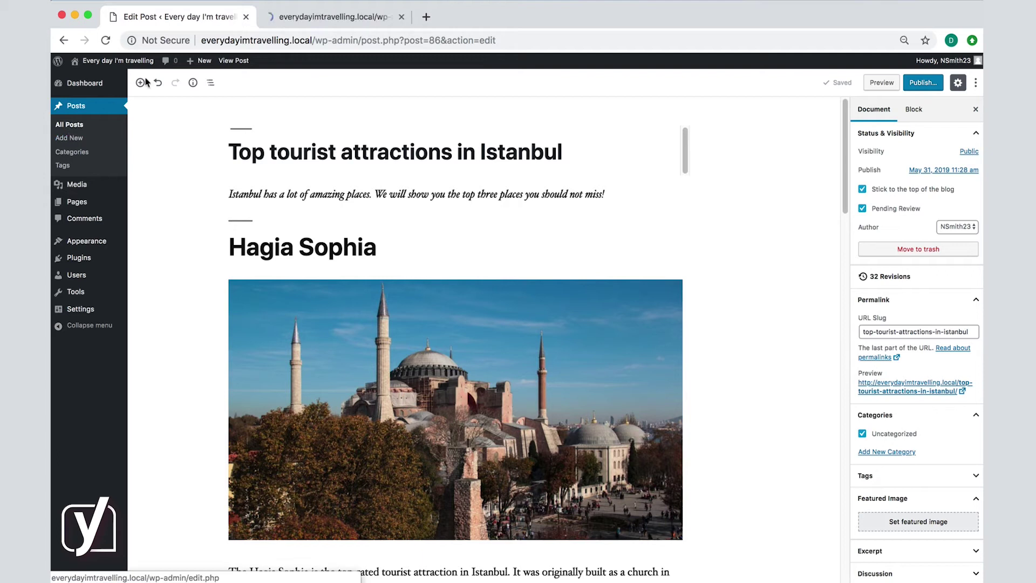
click(323, 17)
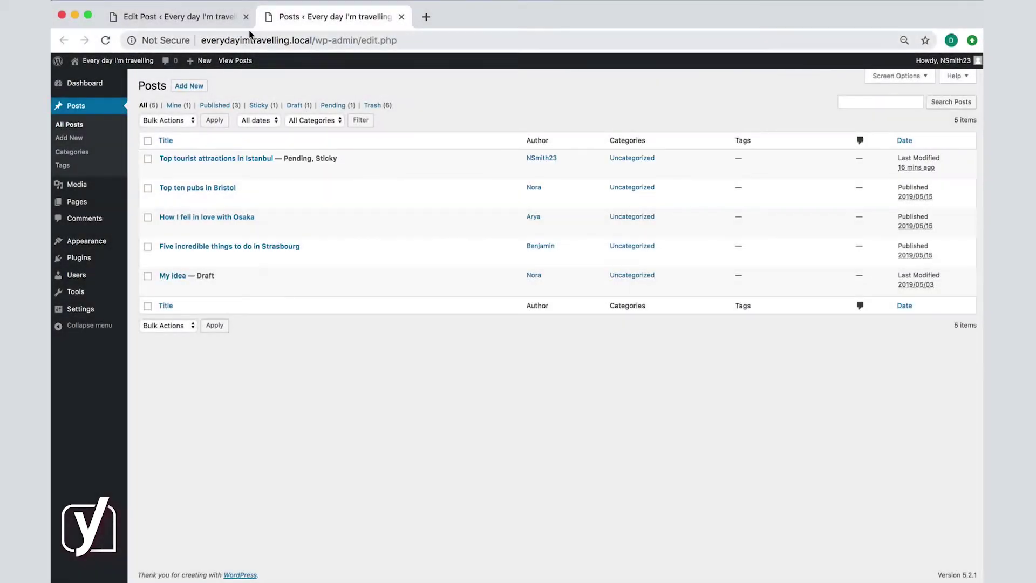
click(230, 19)
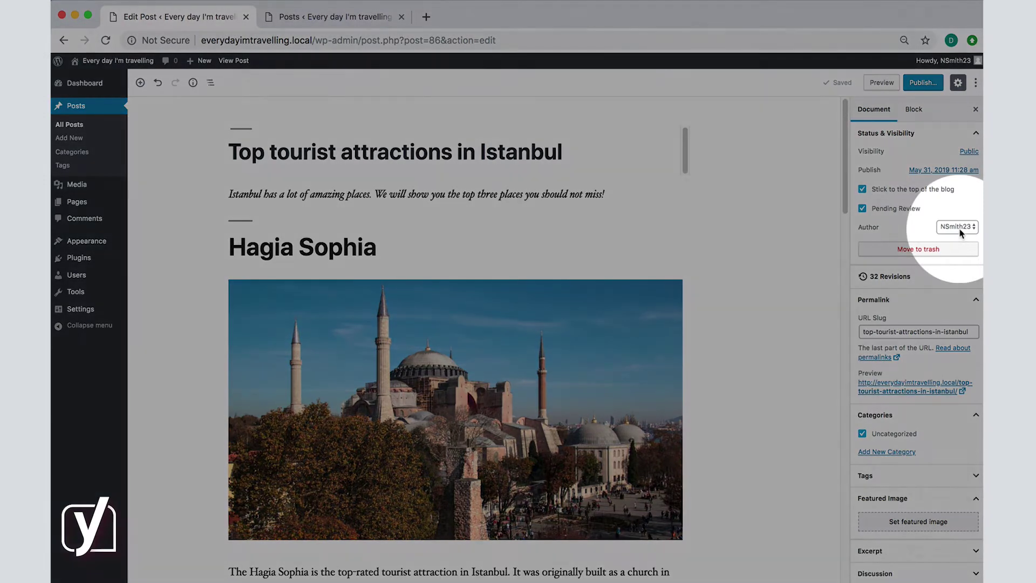
- Choose Nora from the Author dropdown in Status & Visibility
click(959, 228)
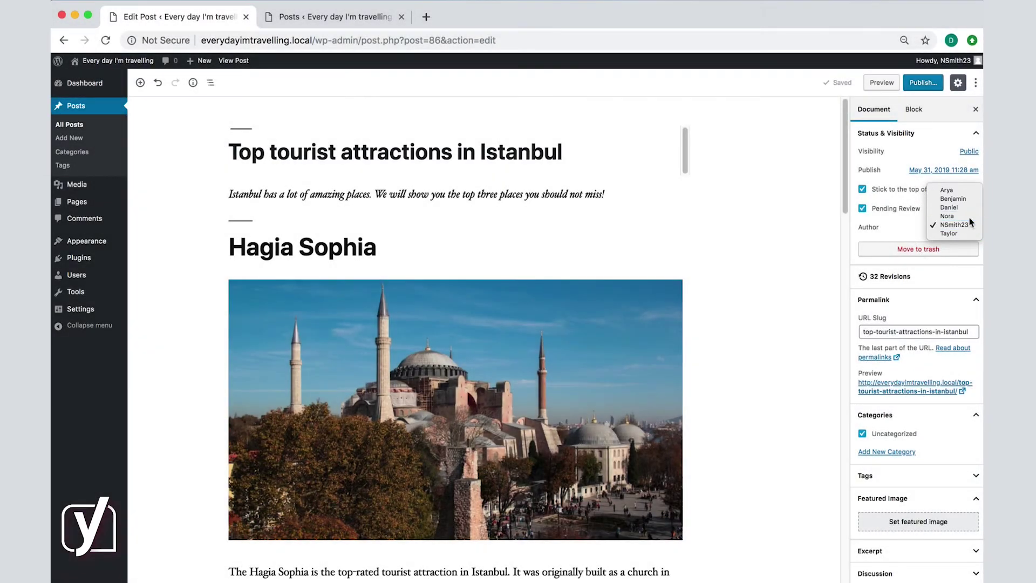
click(969, 217)
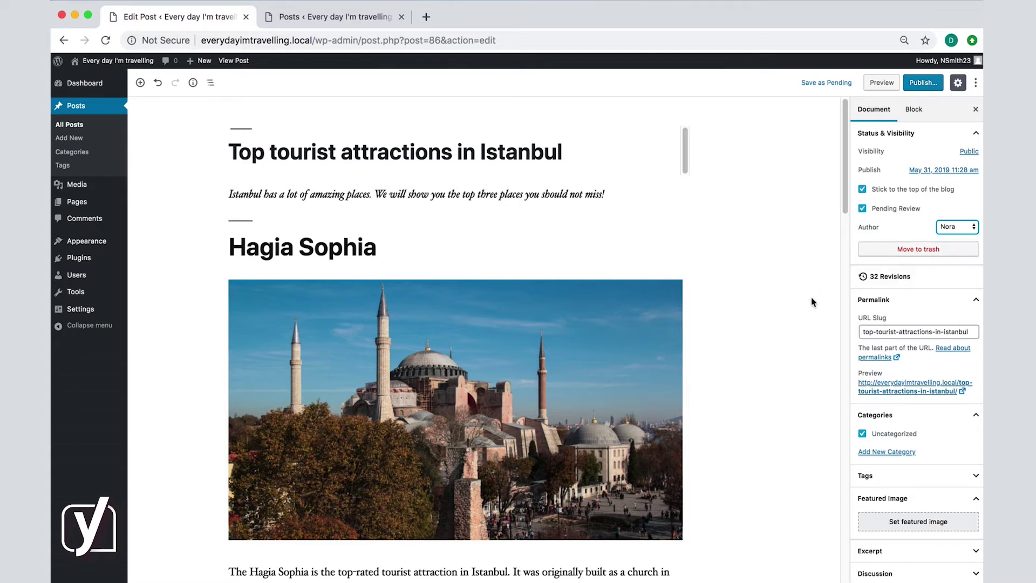
- Open the 32 revisions and slide back to compare an older version
click(956, 284)
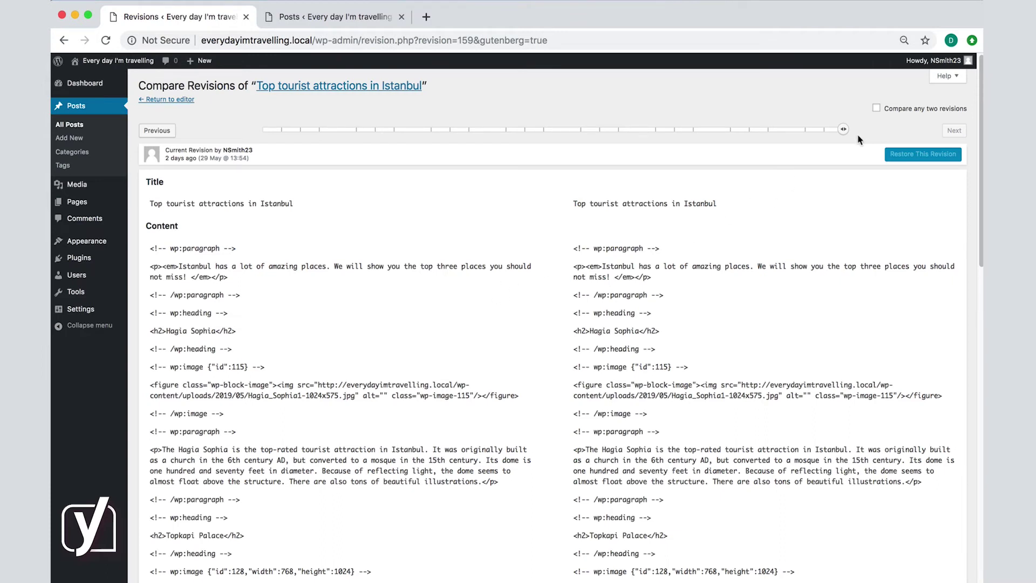
mouse_move(843, 131)
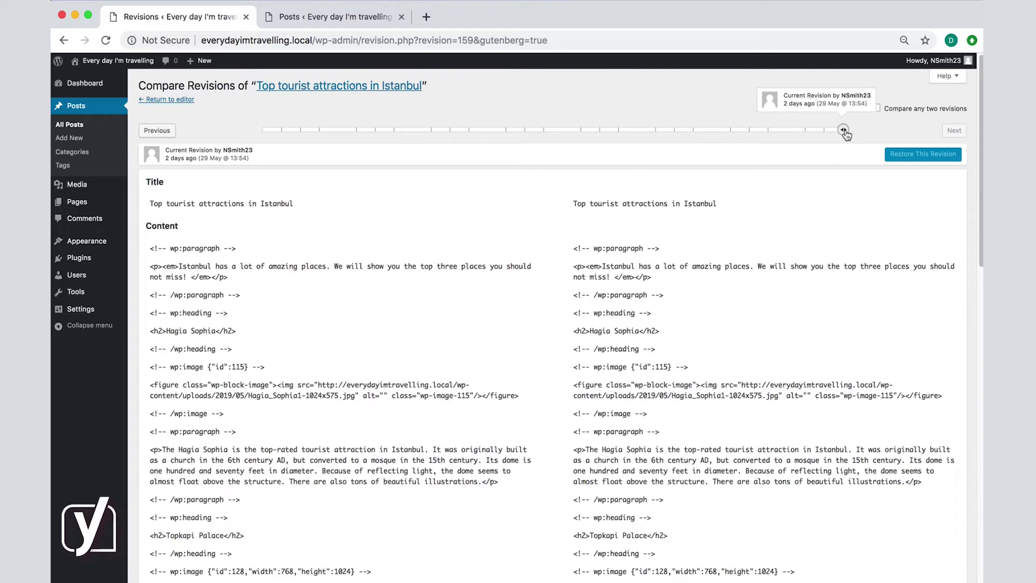
mouse_move(843, 130)
mouse_down()
mouse_move(517, 132)
mouse_move(836, 135)
mouse_up()
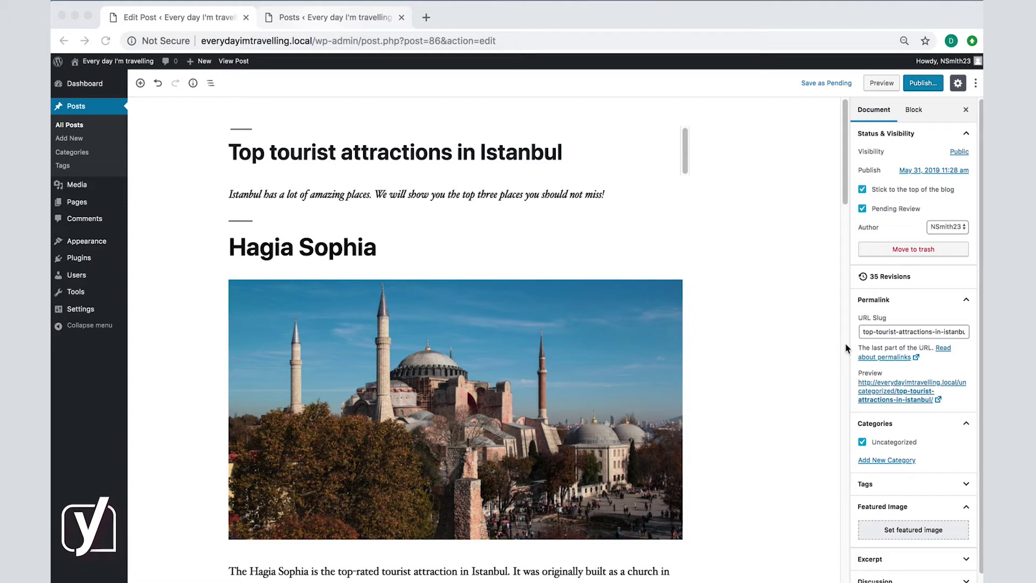
click(928, 324)
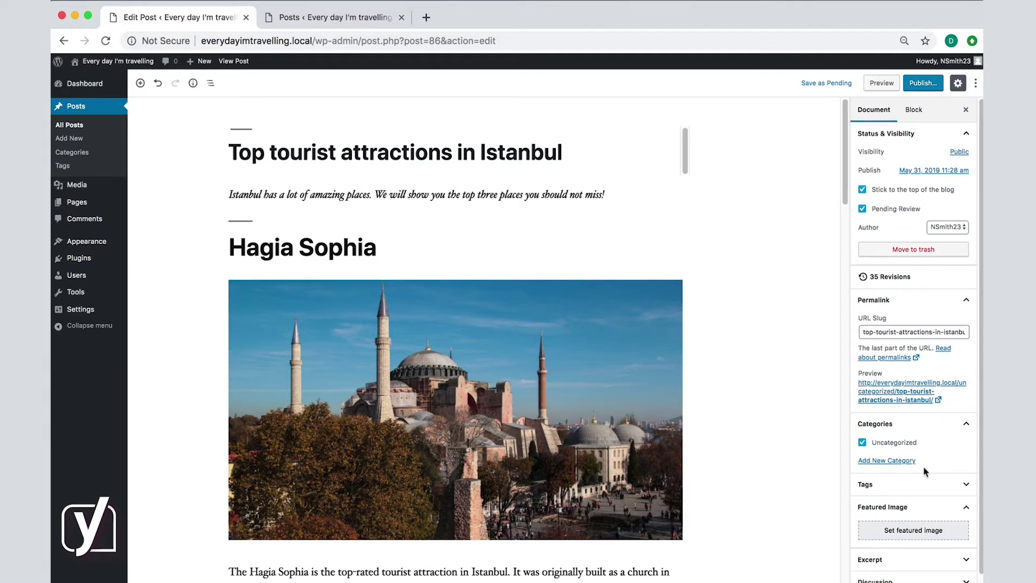
- Create and assign a Turkey category, untick Uncategorized, and save as pending
click(908, 463)
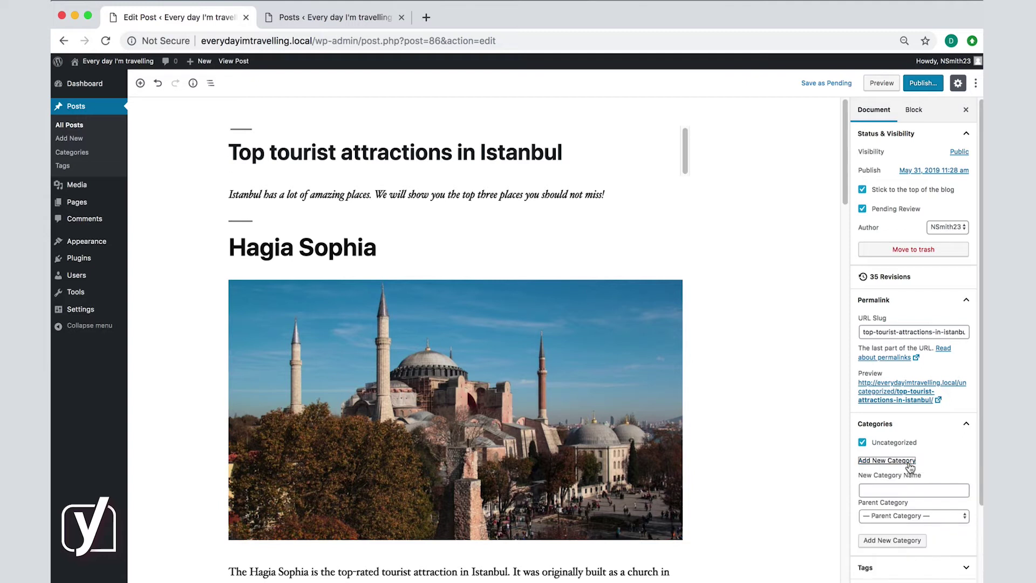
scroll(982, 451, down, 1)
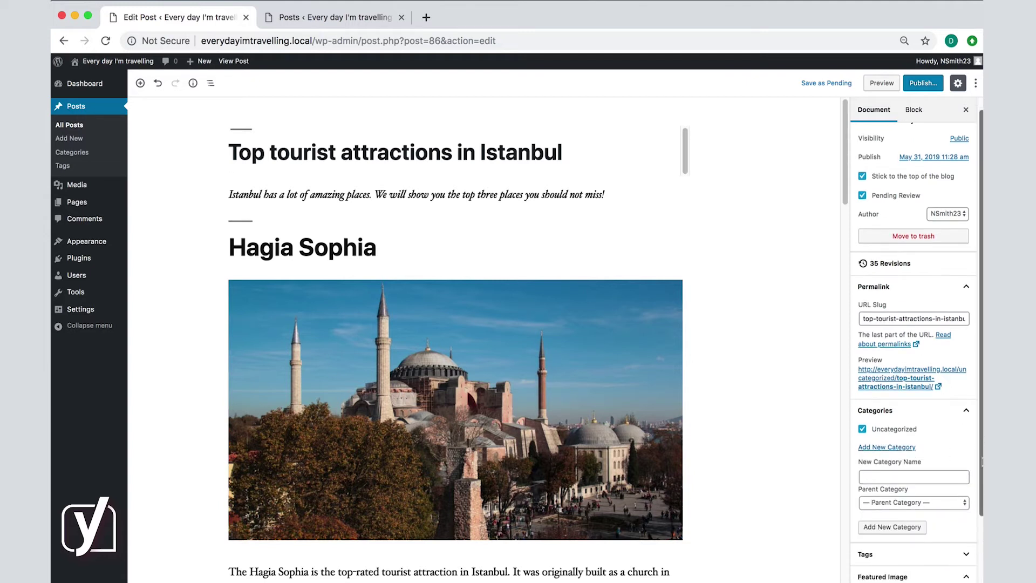
click(919, 471)
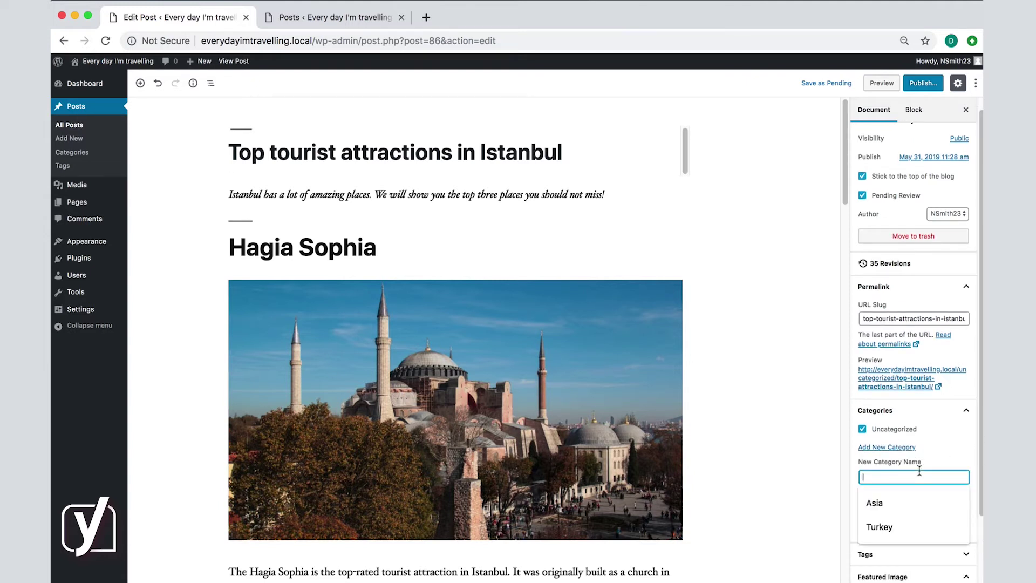
text(Turkey)
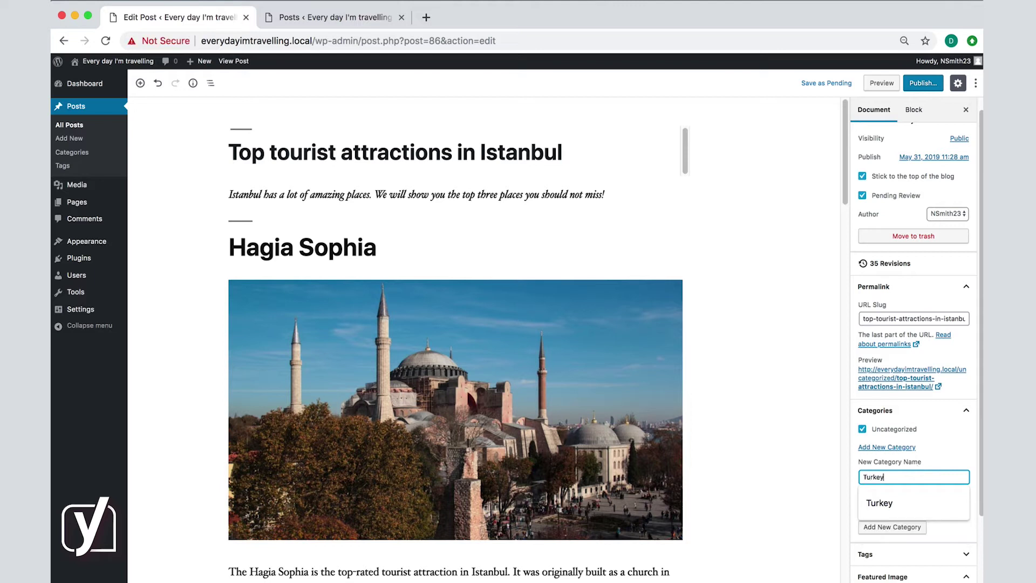
click(896, 503)
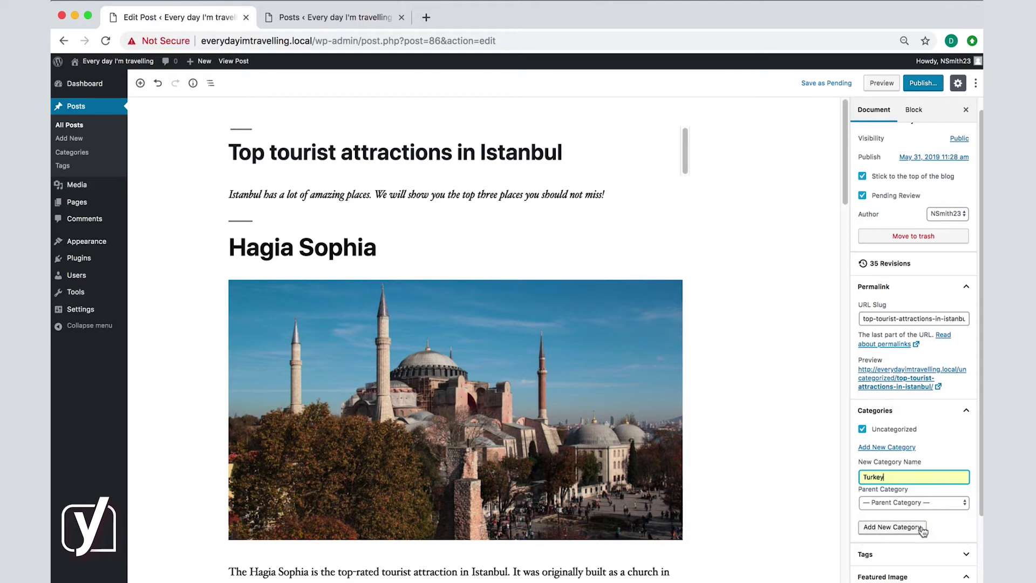
click(916, 533)
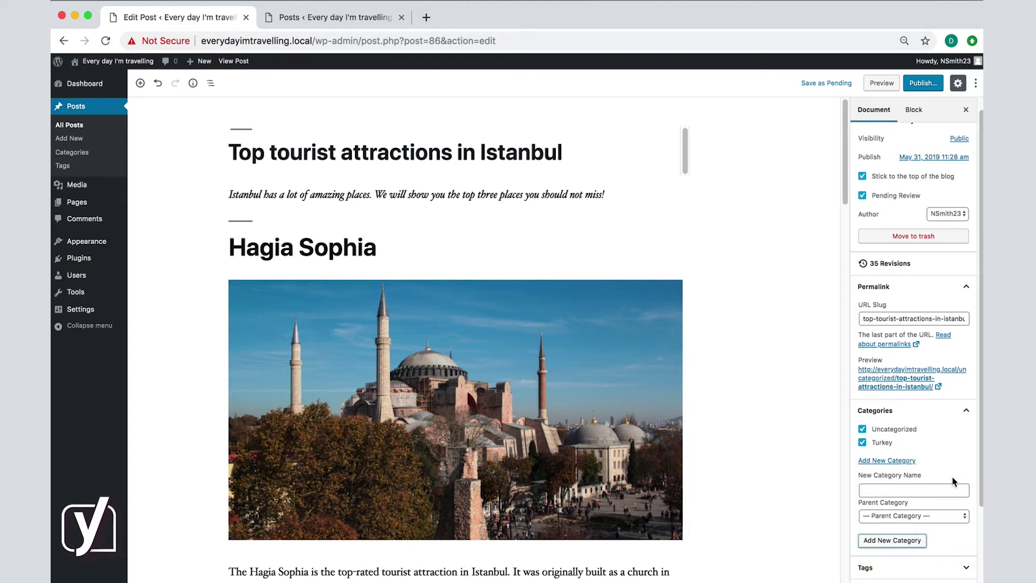
click(862, 429)
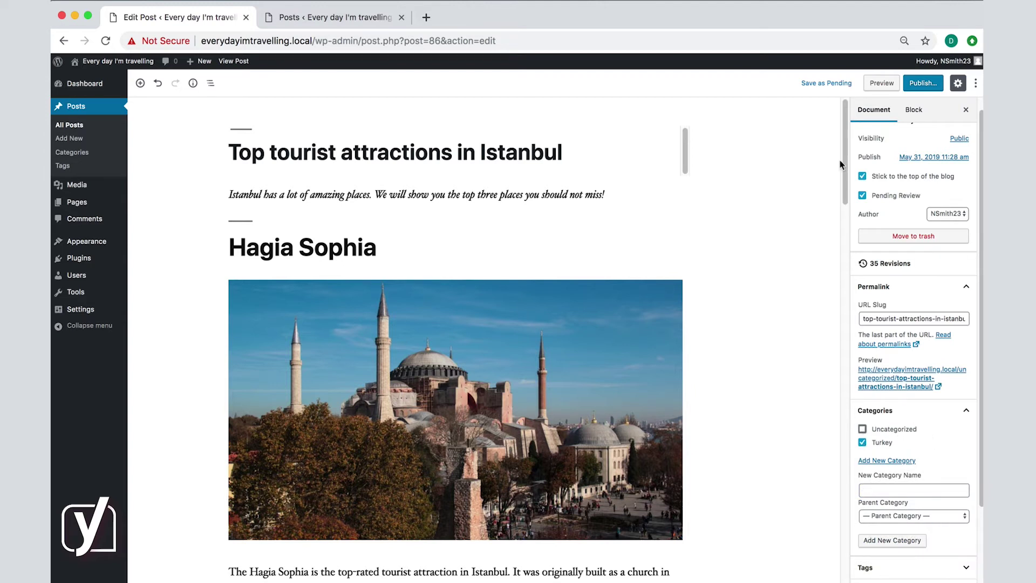
click(827, 83)
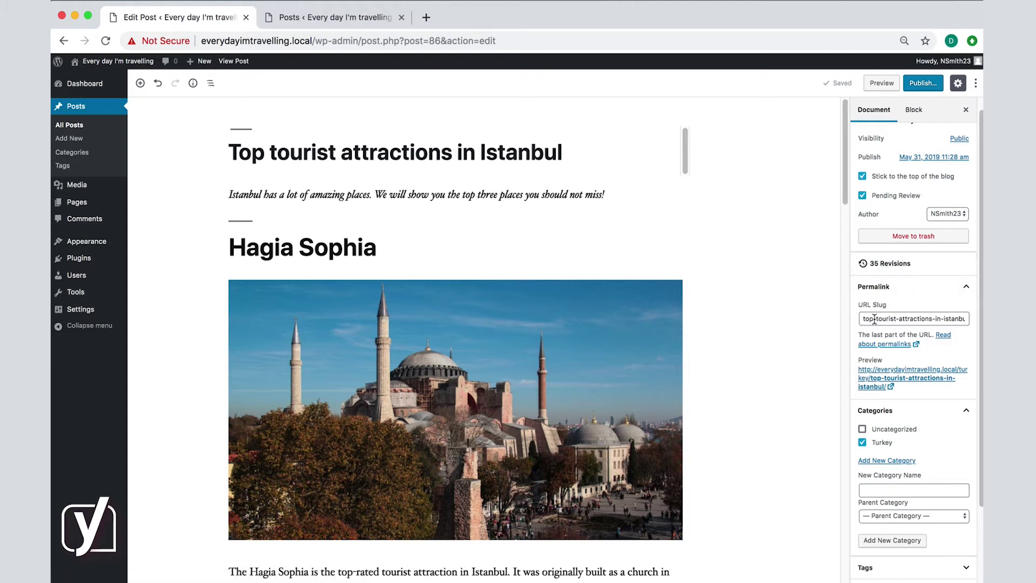
- Delete 'tourist-' and 'in-' from the URL slug, leaving top-attractions-istanbul
drag(874, 319, 900, 319)
key(BackSpace)
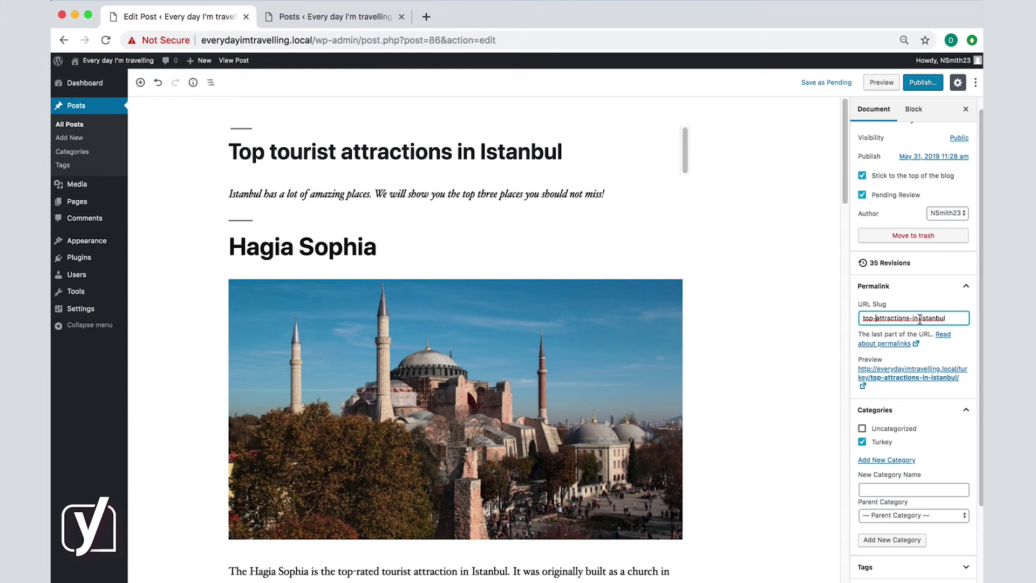
click(920, 318)
key(BackSpace)
key(BackSpace)
key(BackSpace)
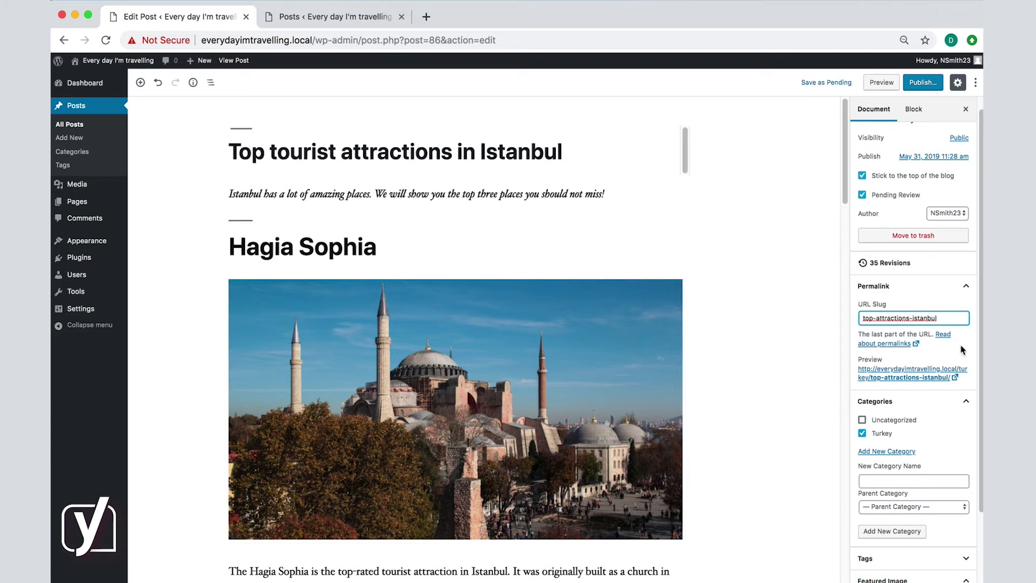
- In the Tags panel, add the tags budget and City trip
click(960, 288)
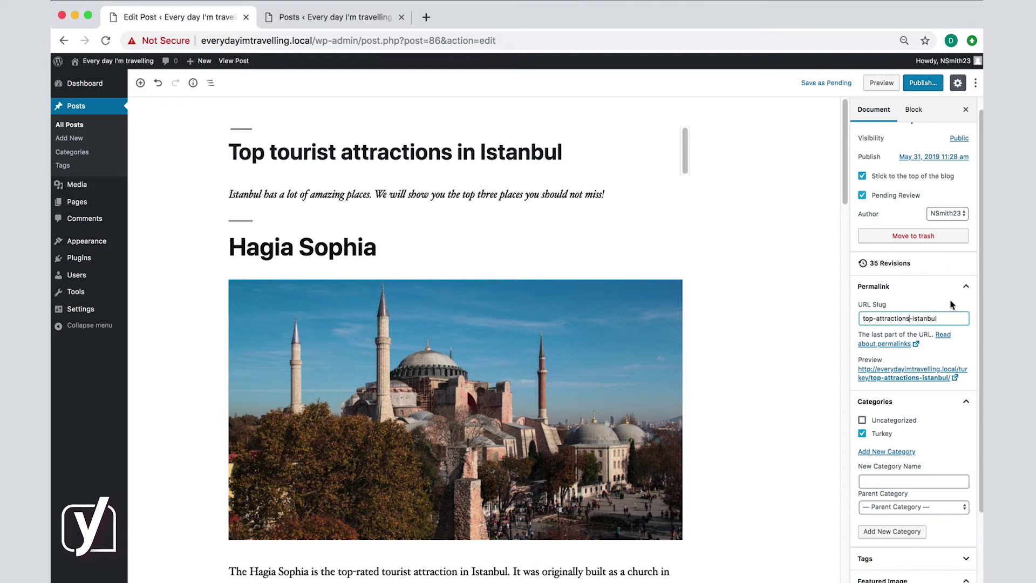
click(960, 321)
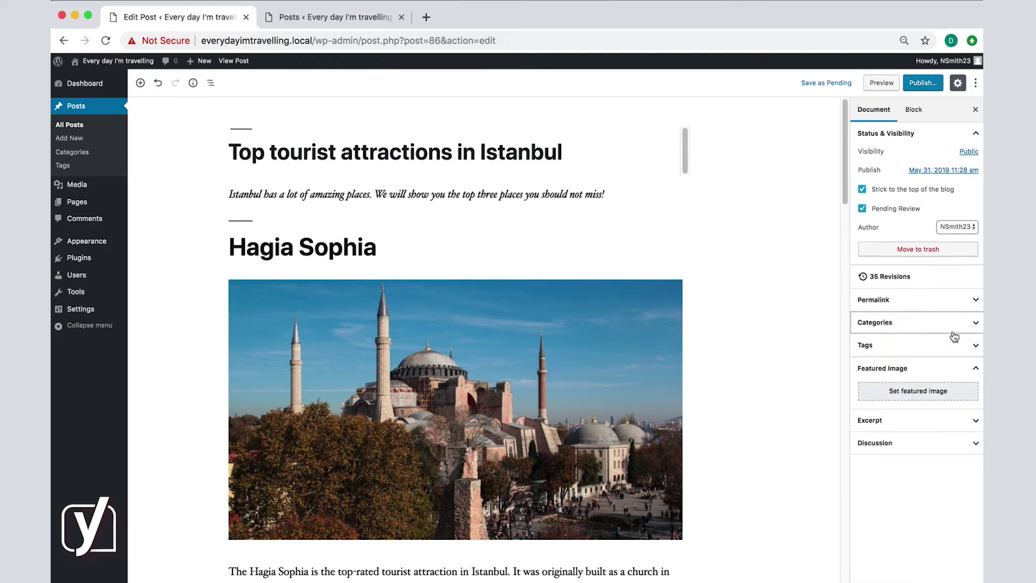
click(881, 349)
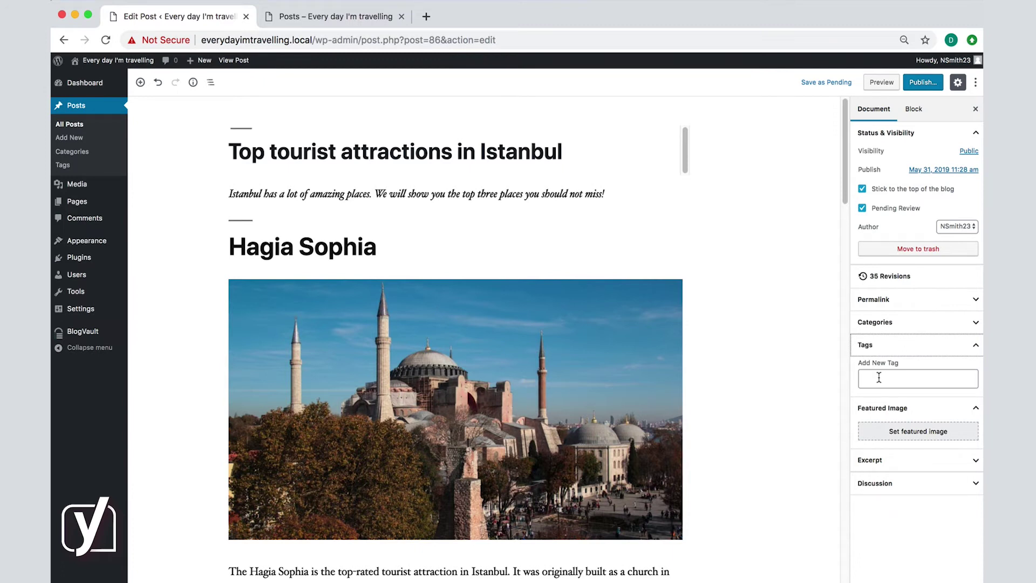
click(878, 379)
text(bud)
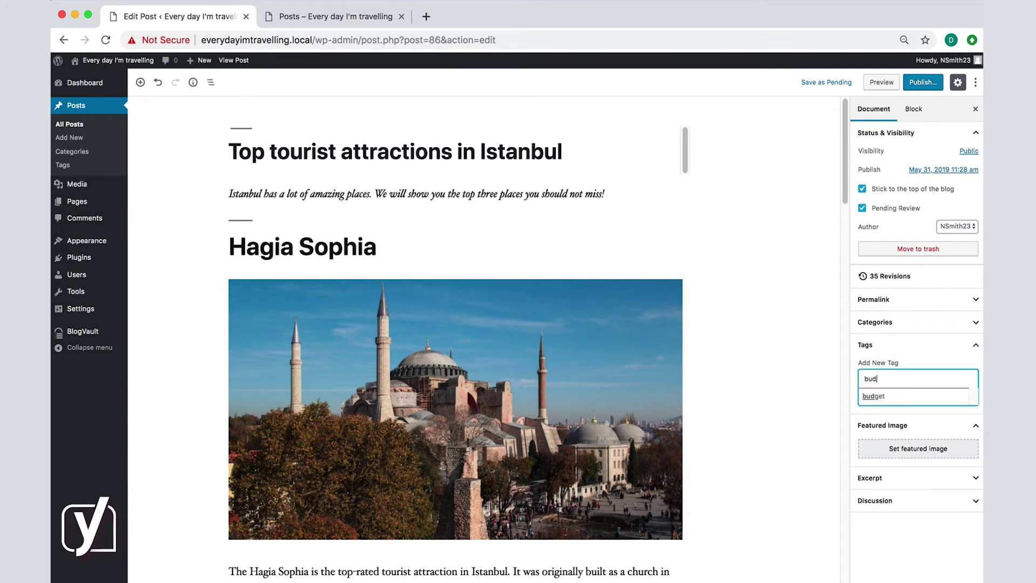
text(get)
key(Return)
text(cit)
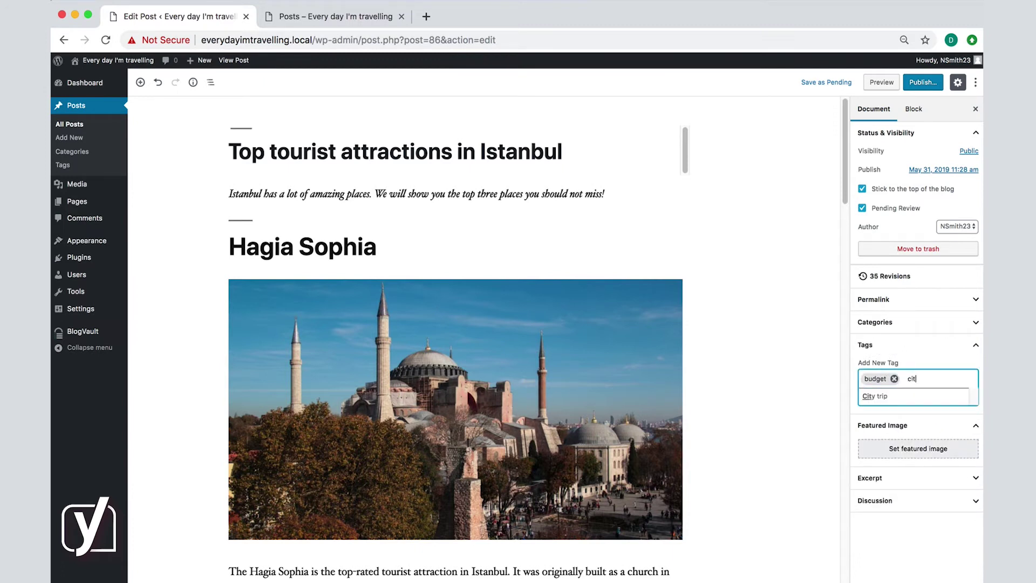
text(y trip)
key(Return)
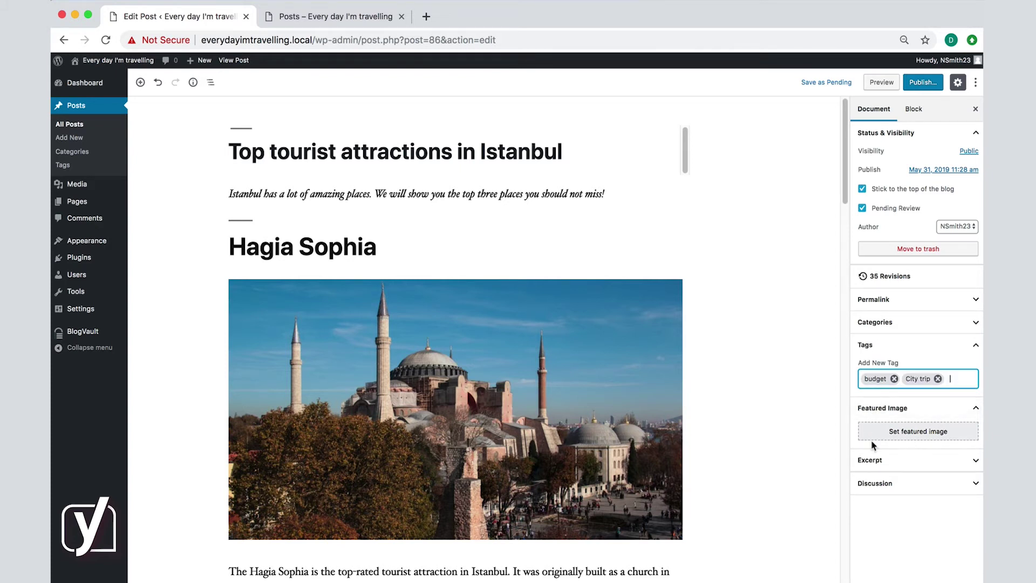
- Select the night-time Blue Mosque photo from the Media Library as featured image
click(952, 443)
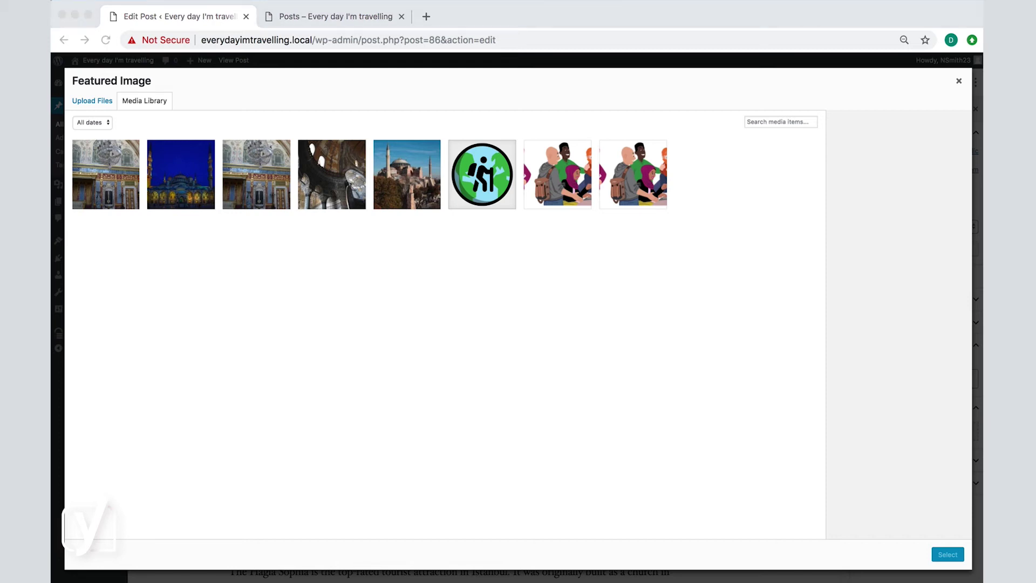
click(592, 350)
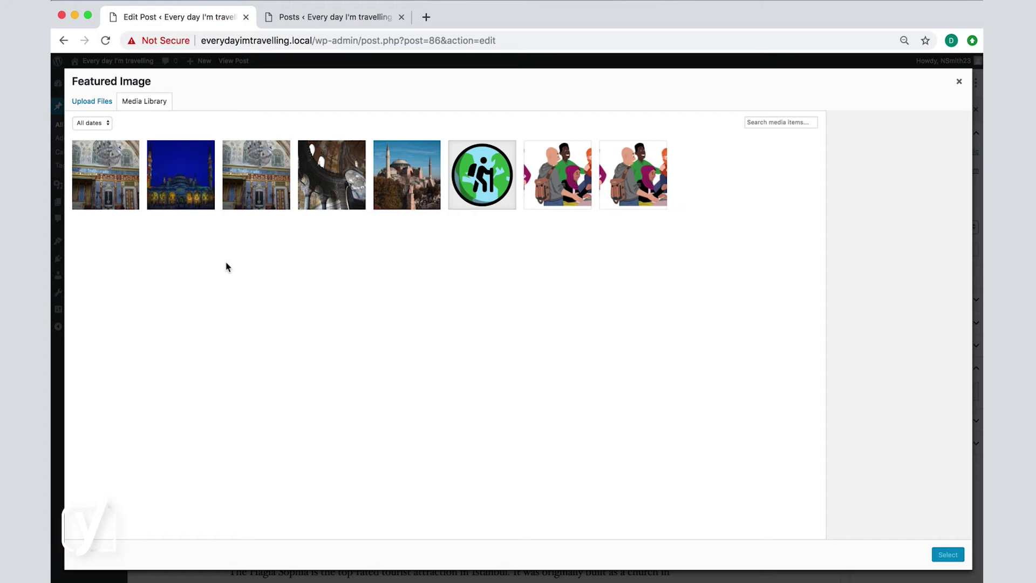
click(178, 198)
click(948, 555)
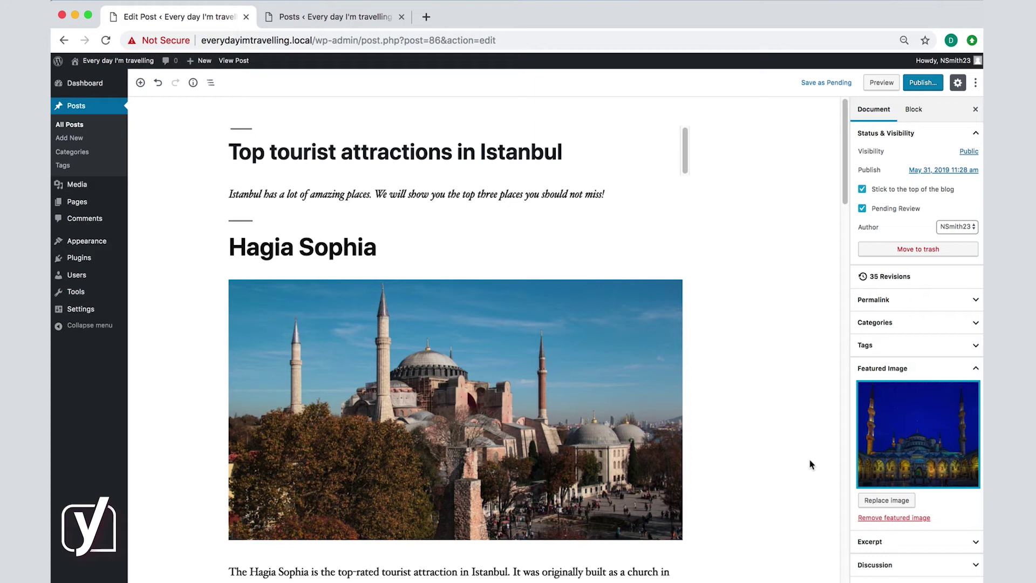
- Save as pending, preview the post, then close the preview and Posts tabs
click(829, 84)
click(881, 82)
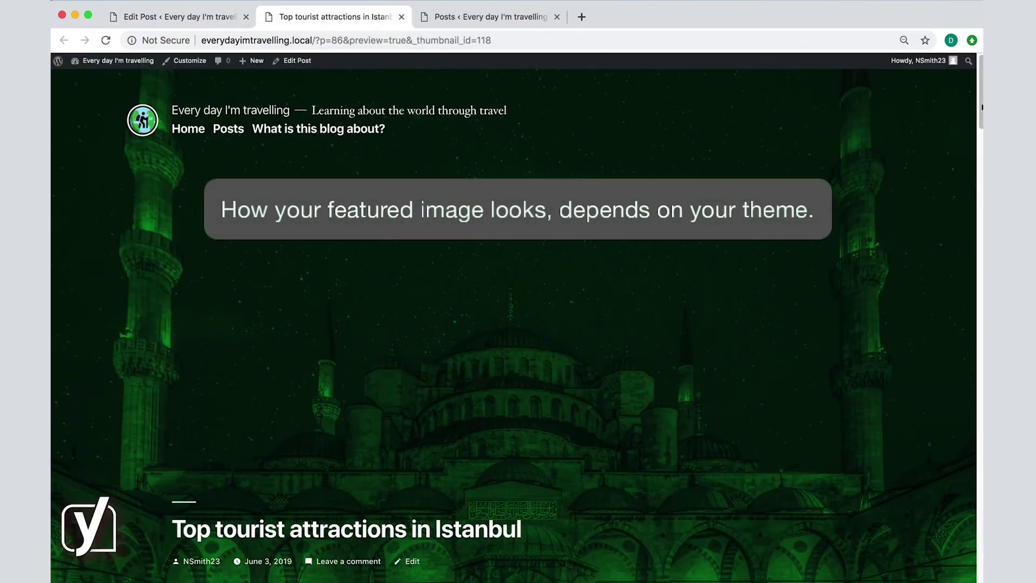
drag(982, 107, 981, 144)
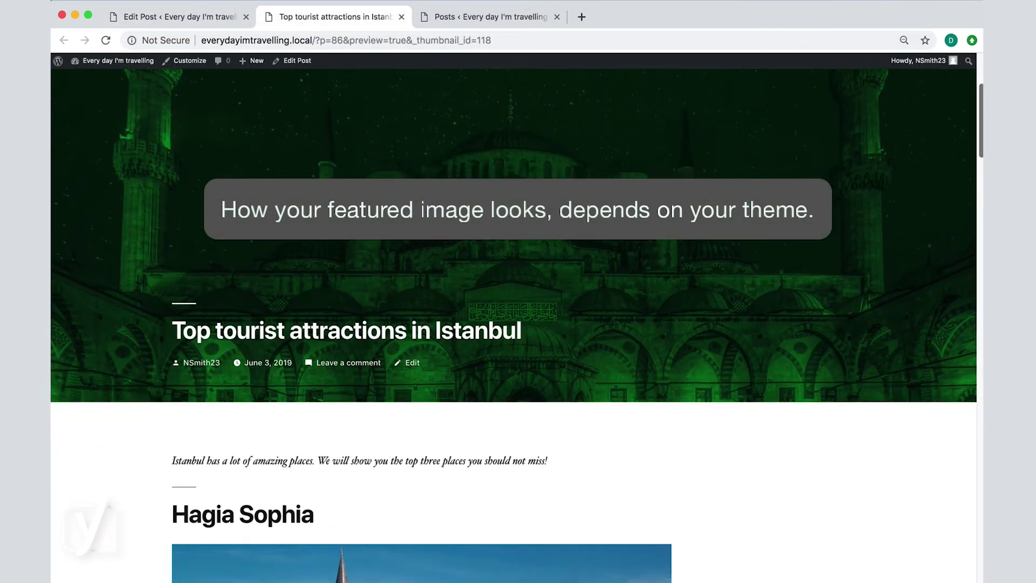
scroll(517, 324, down, 7)
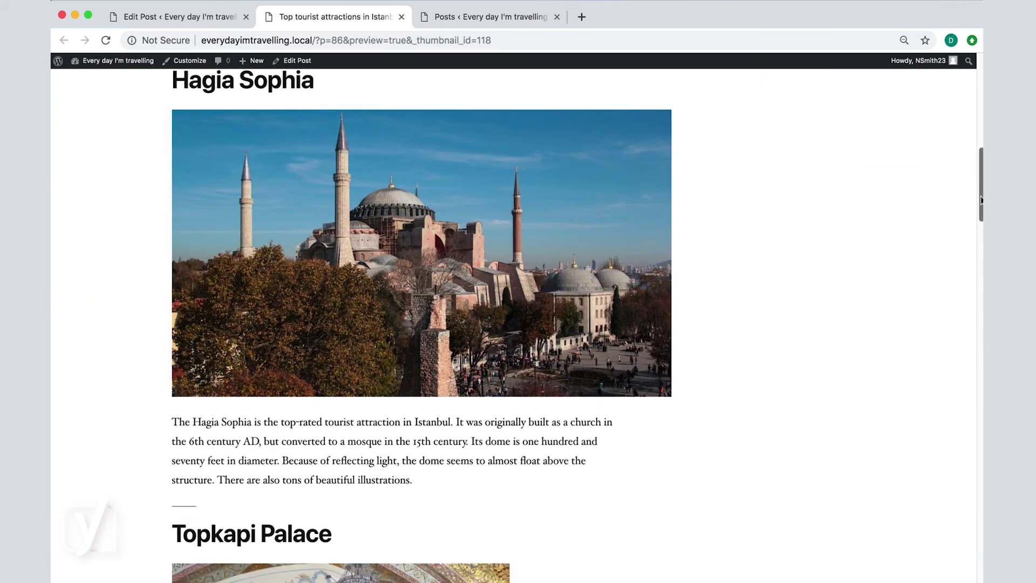
middle_click(286, 20)
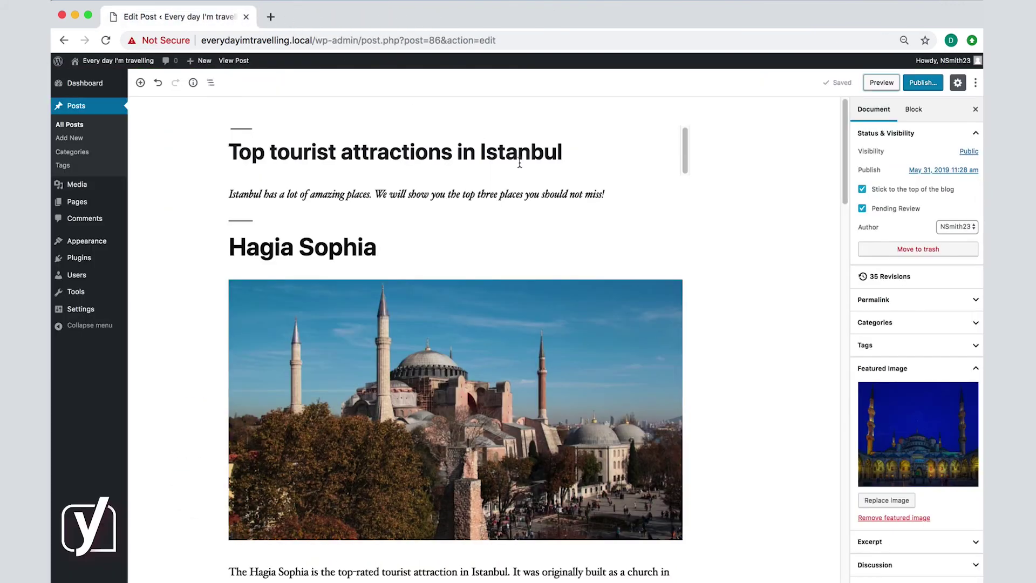
- In Discussion, leave comments allowed and Allow Pingbacks & Trackbacks unchecked
click(974, 369)
click(966, 394)
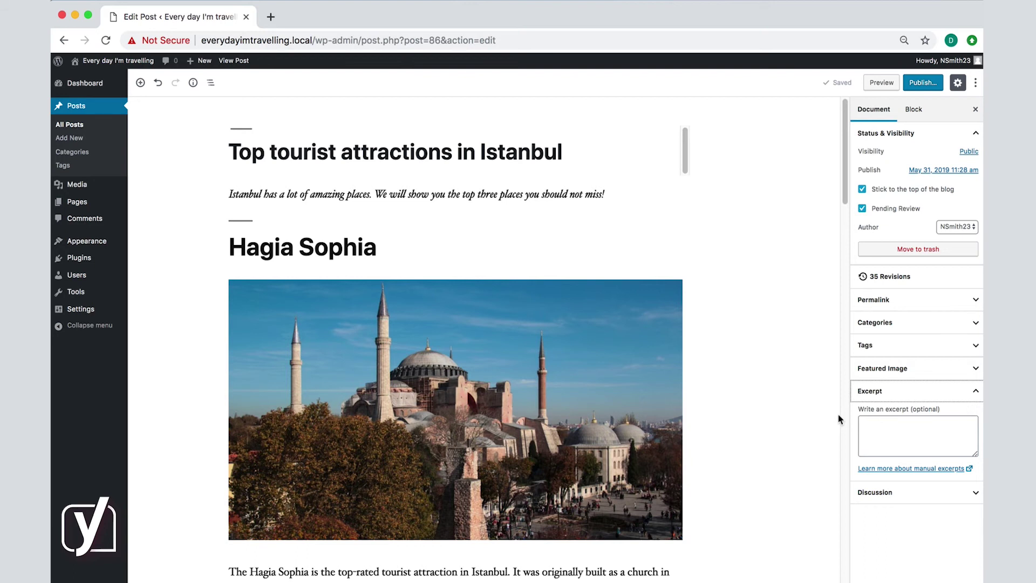
click(902, 394)
click(910, 413)
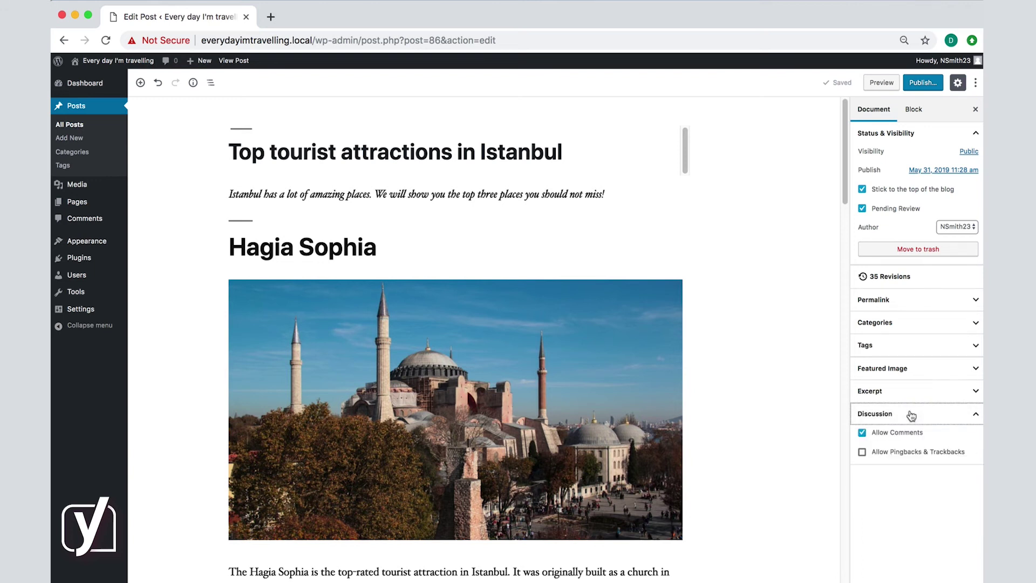
click(913, 456)
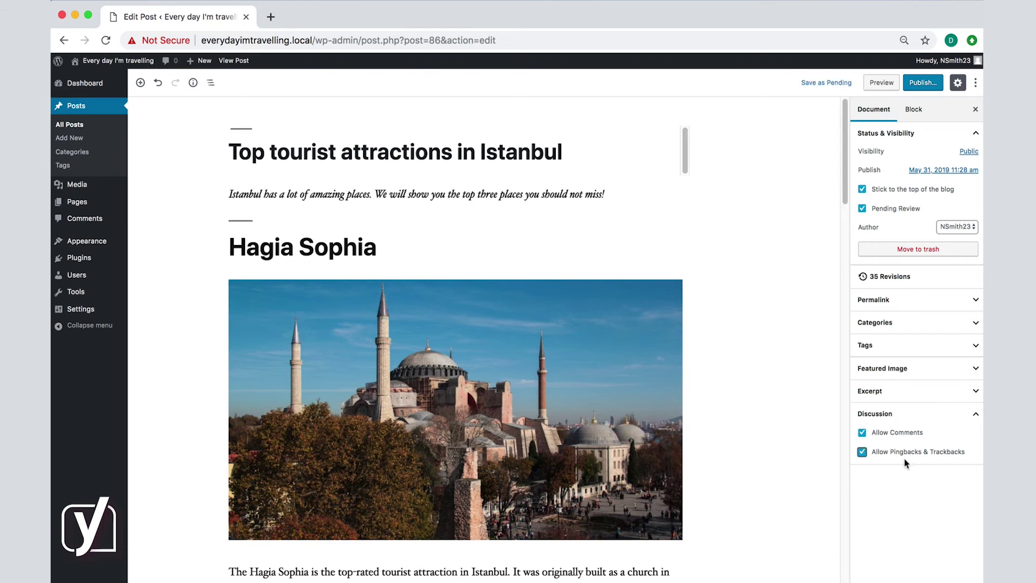
click(862, 453)
- Save the Istanbul post as pending, check its preview down to the comment form, then return to editing
click(832, 87)
click(881, 82)
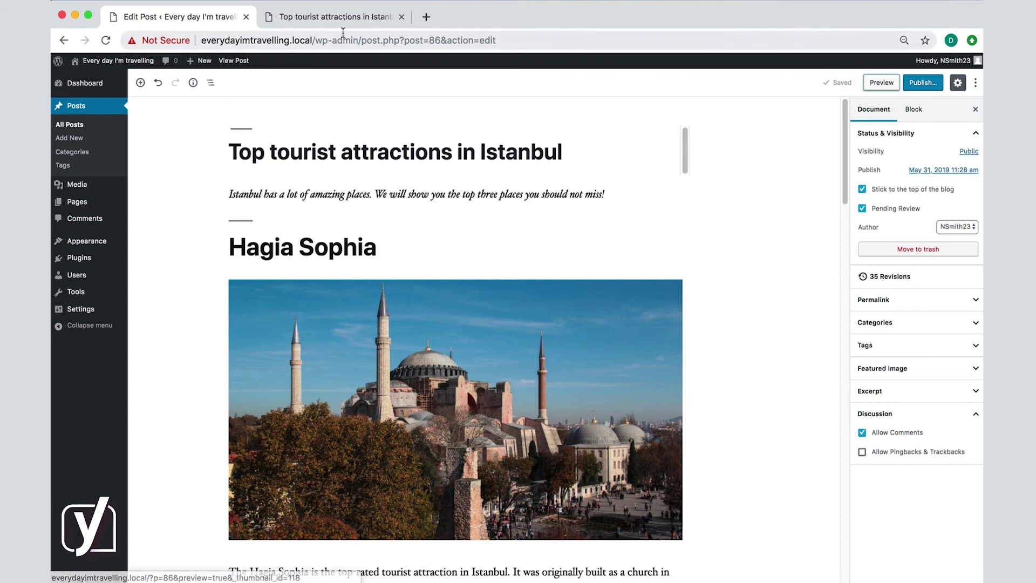
click(317, 25)
scroll(957, 116, down, 3)
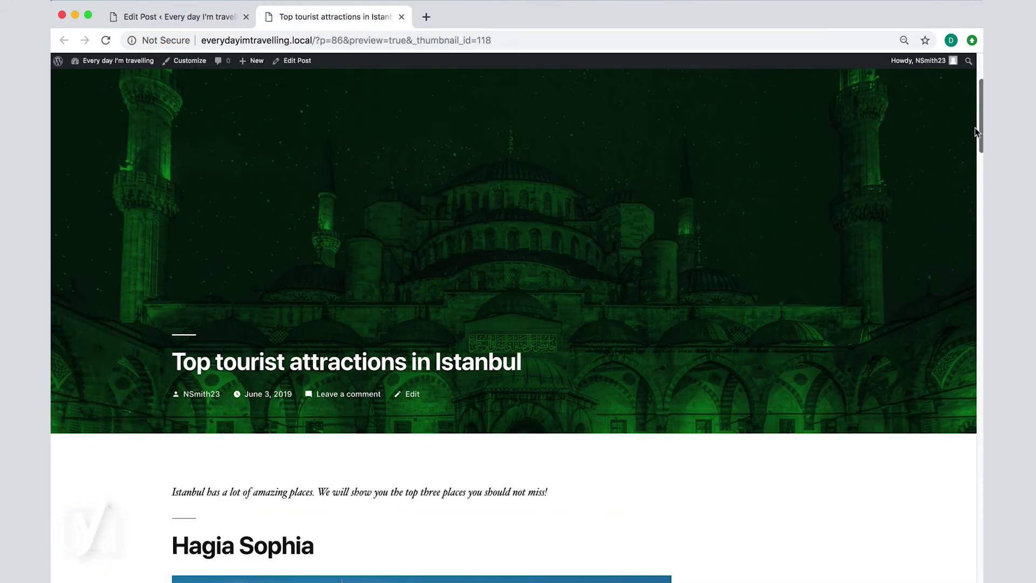
scroll(965, 221, down, 10)
scroll(963, 339, down, 10)
scroll(963, 339, down, 10)
scroll(825, 393, down, 5)
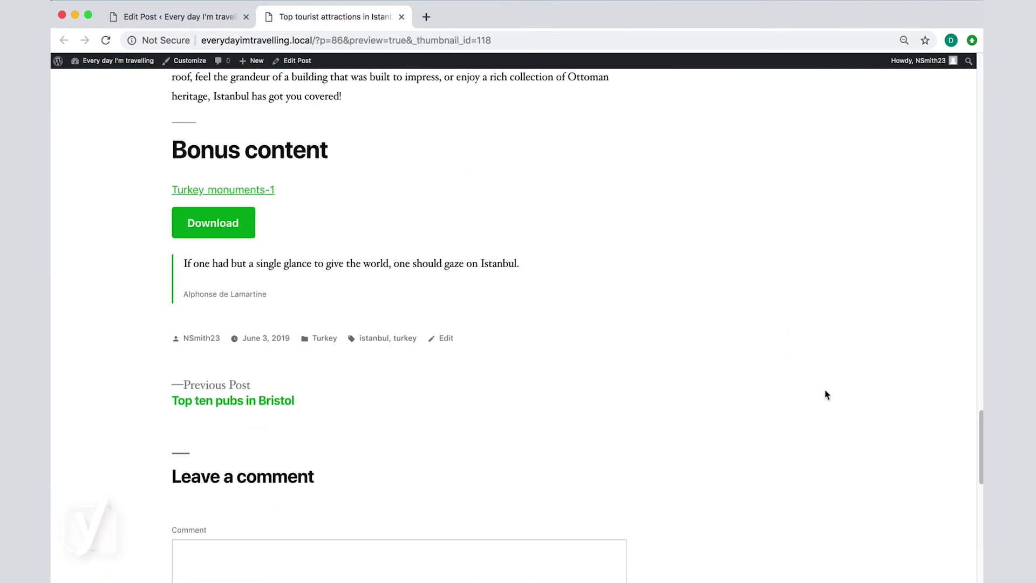
click(157, 21)
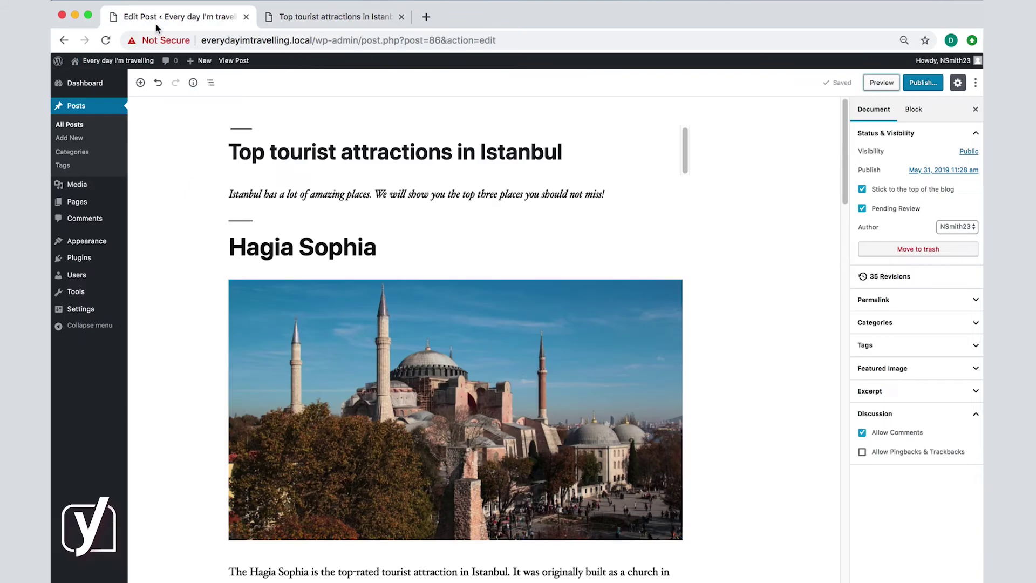
- Publish 'Top tourist attractions in Istanbul' through the pre-publish panel and dismiss the Published summary
click(918, 86)
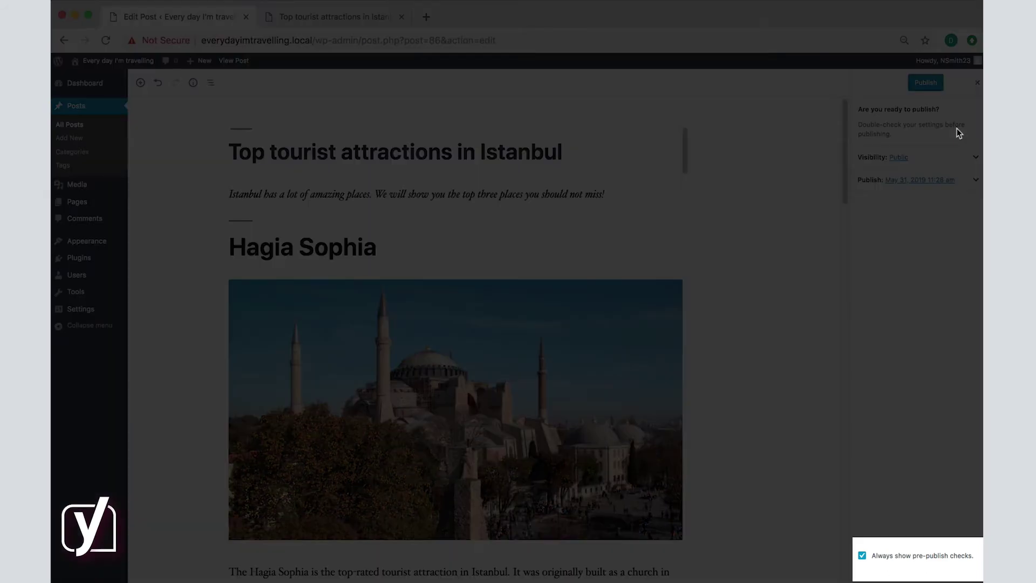
click(925, 85)
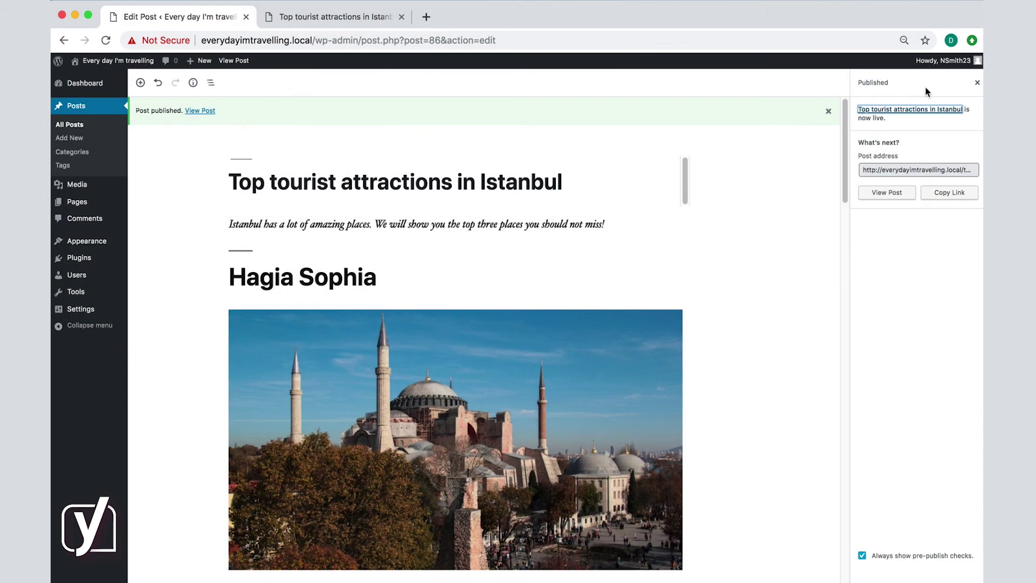
click(977, 83)
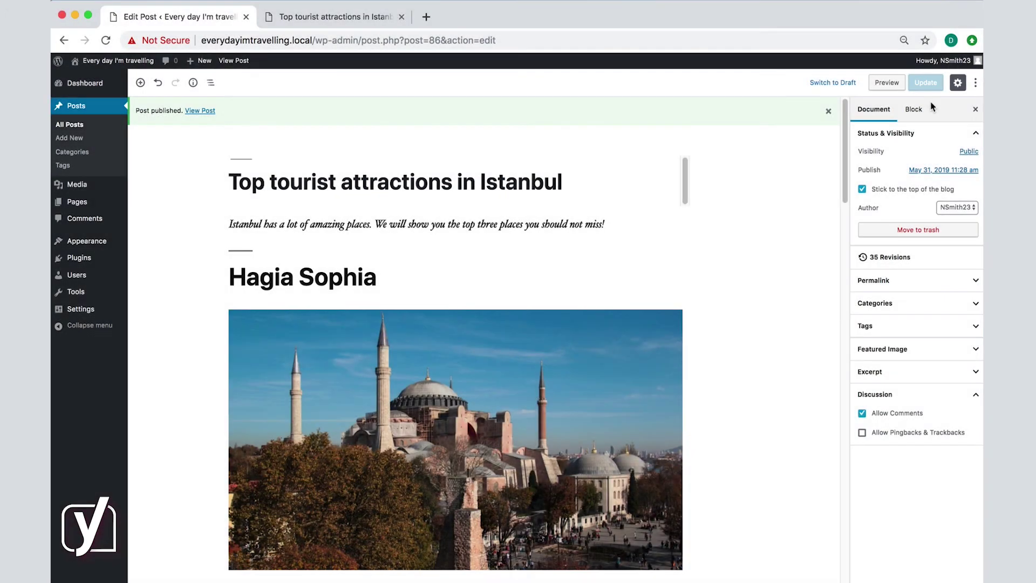
- Switch the Istanbul post back to draft, then publish it again
click(849, 87)
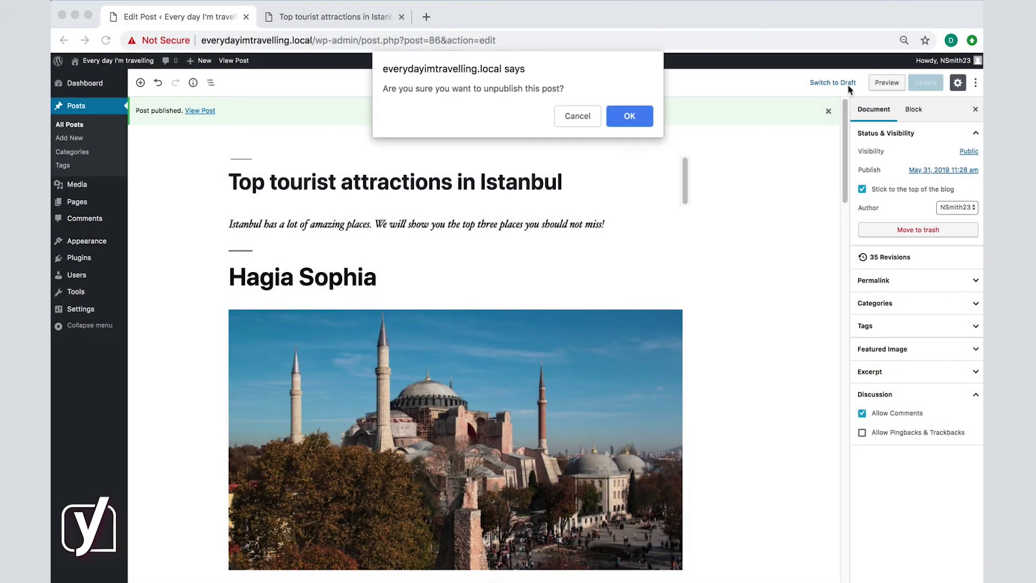
click(648, 117)
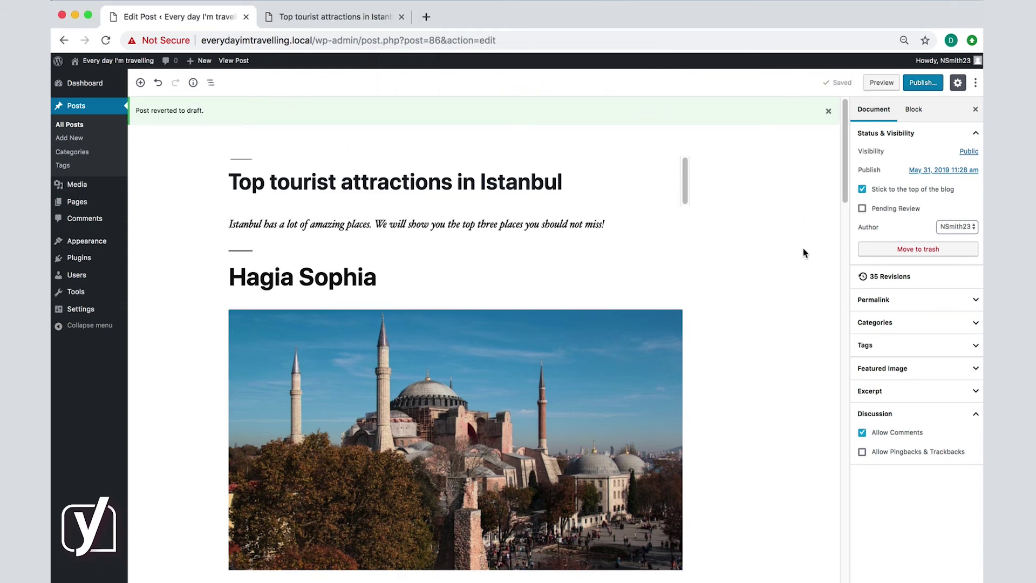
click(923, 82)
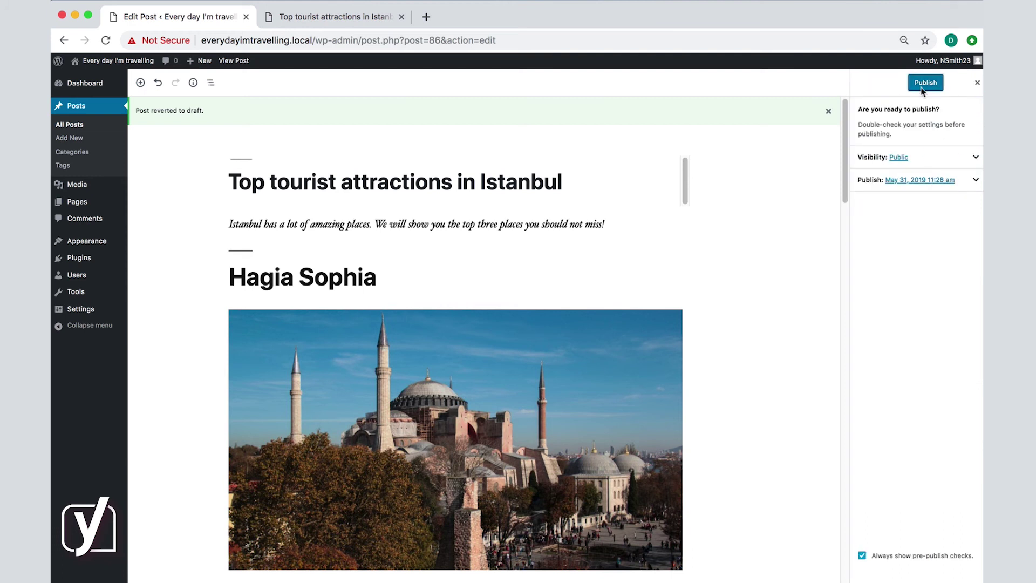
click(922, 86)
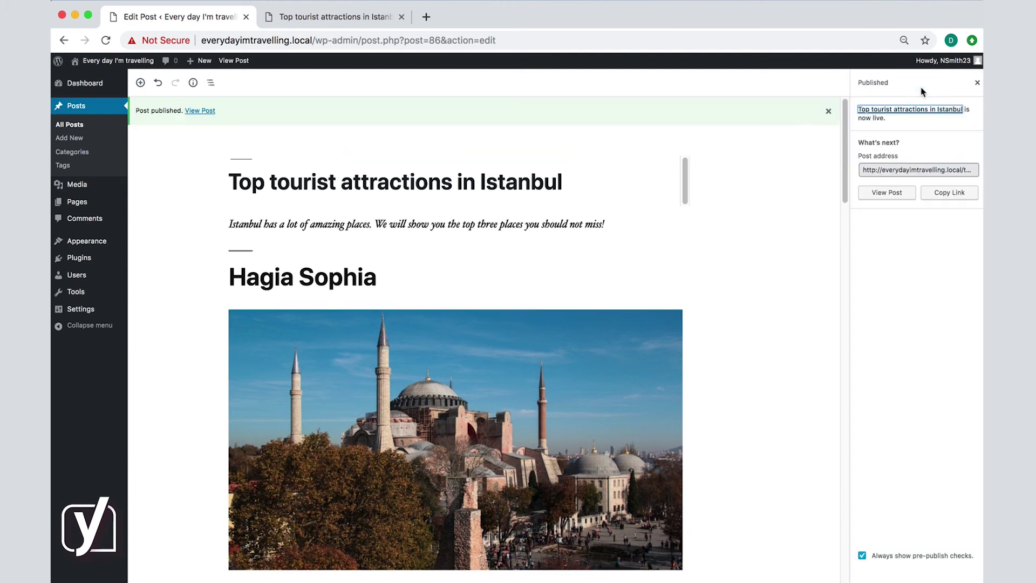
click(978, 83)
- Open a new preview of the Istanbul post and scroll through it
click(886, 82)
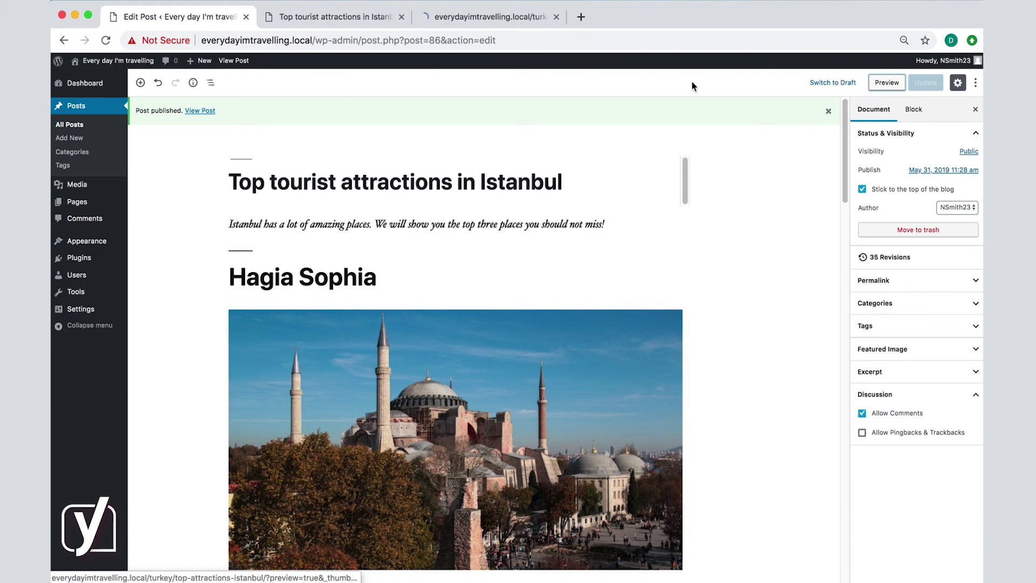
click(459, 25)
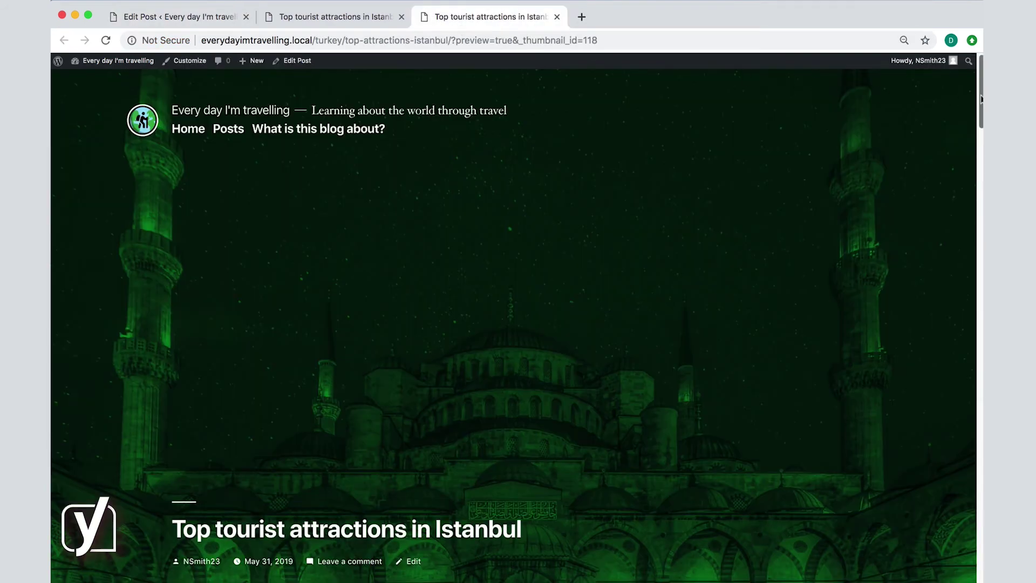
scroll(973, 151, down, 5)
scroll(974, 151, down, 15)
scroll(965, 259, down, 10)
scroll(967, 351, down, 10)
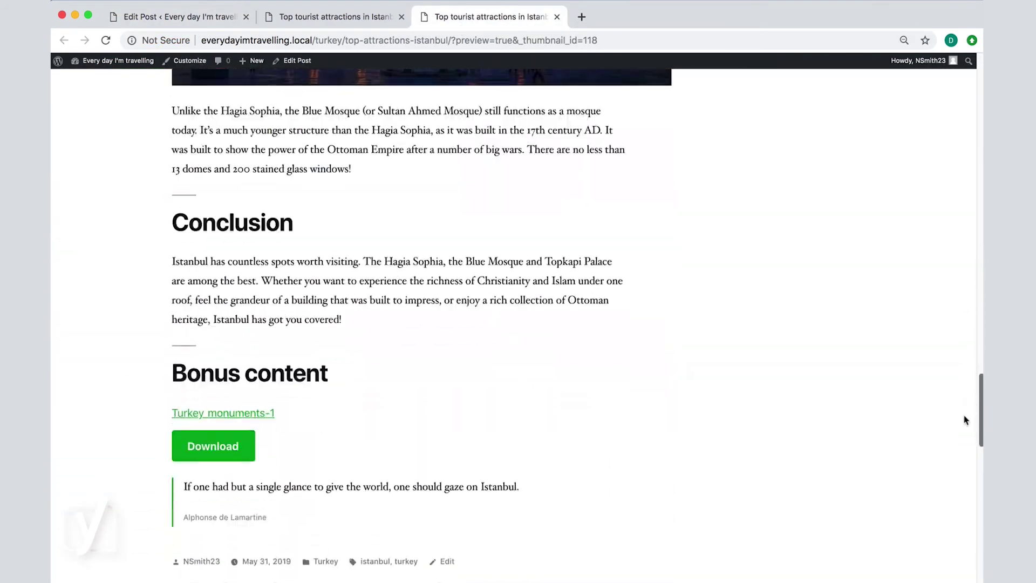
scroll(967, 418, up, 5)
scroll(965, 363, up, 15)
scroll(917, 297, up, 10)
scroll(863, 215, up, 5)
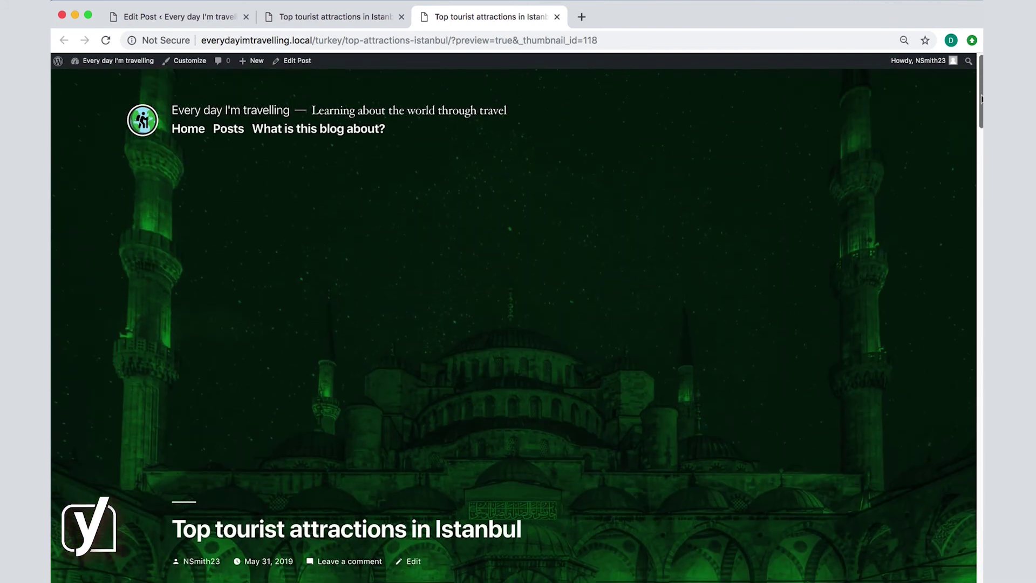
- Open the blog's Posts page in a new tab showing the featured Istanbul post
super+click(228, 128)
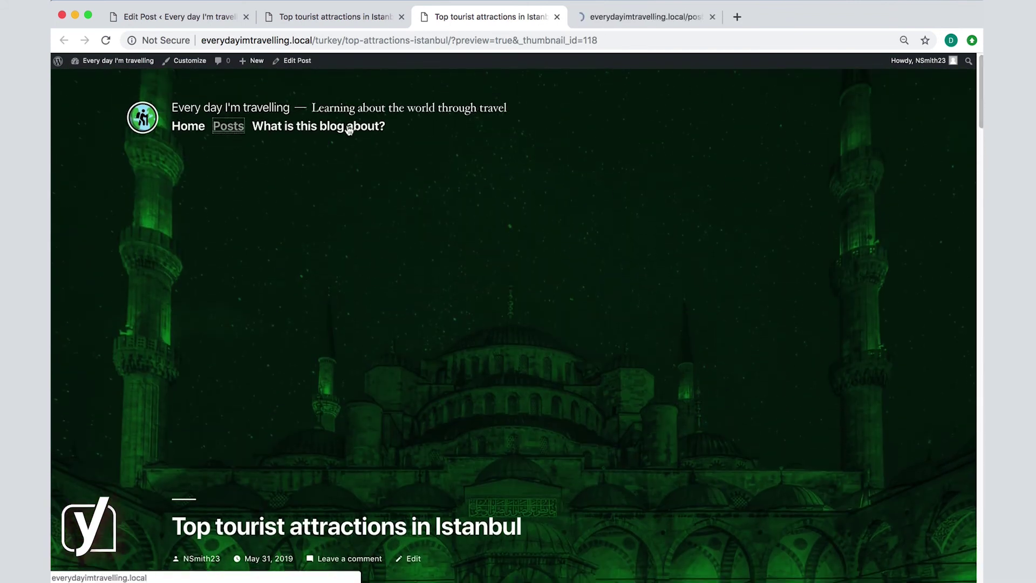
click(673, 21)
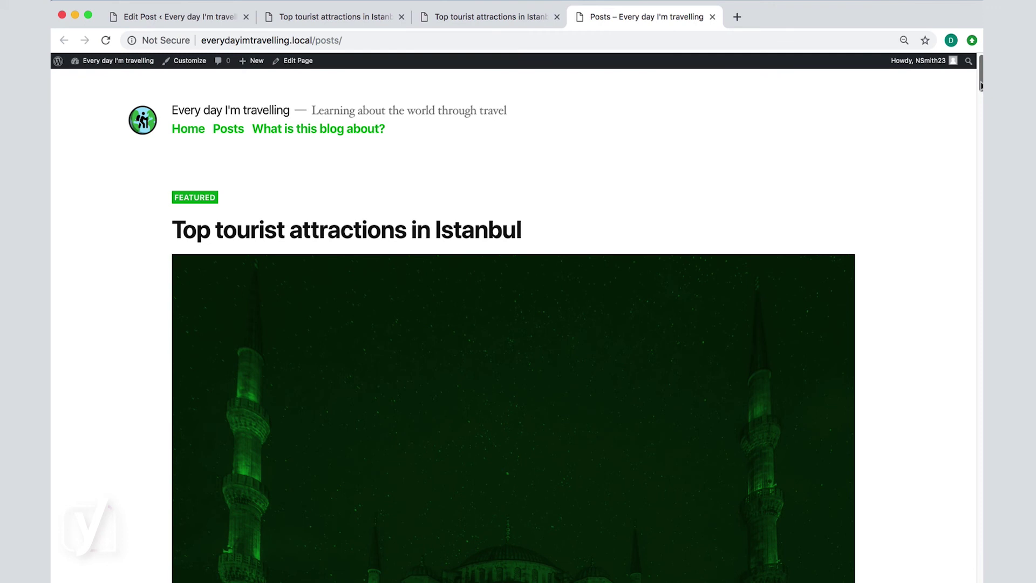
drag(981, 85, 970, 275)
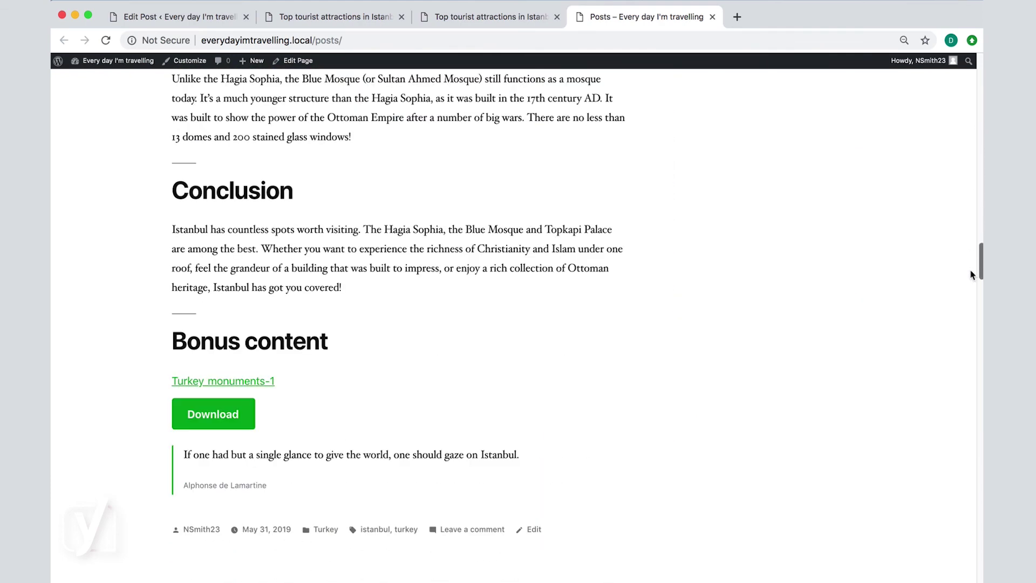
- Return to the Istanbul post's Edit Post browser tab
click(152, 24)
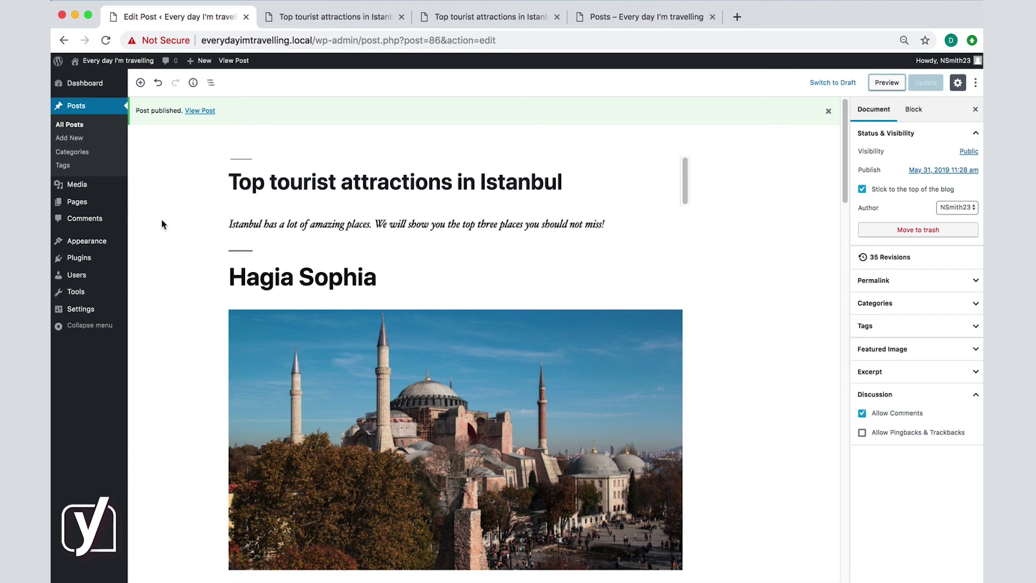
- Open the 'What is this blog about?' page for editing from Pages > All Pages
super+click(78, 202)
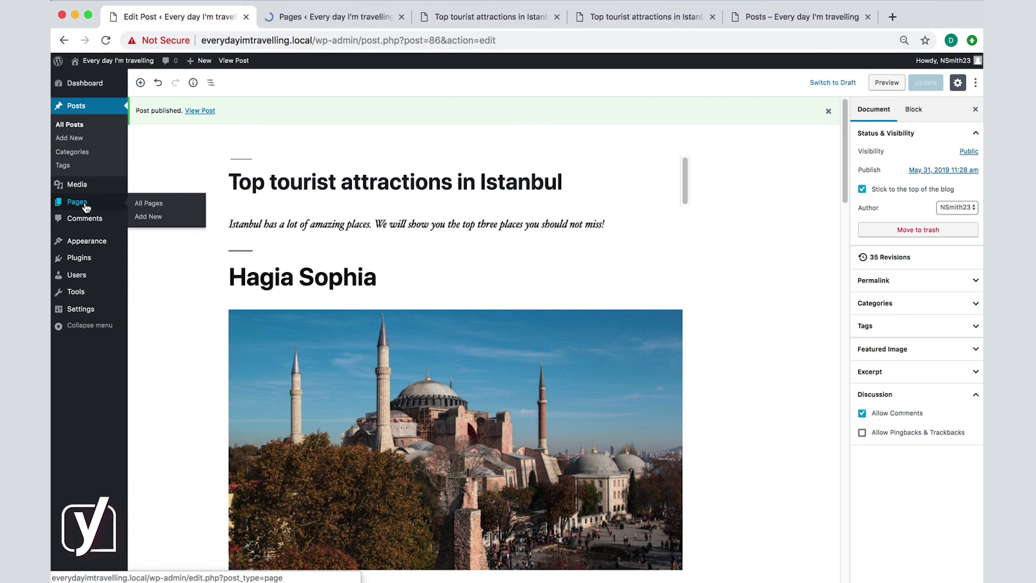
click(292, 16)
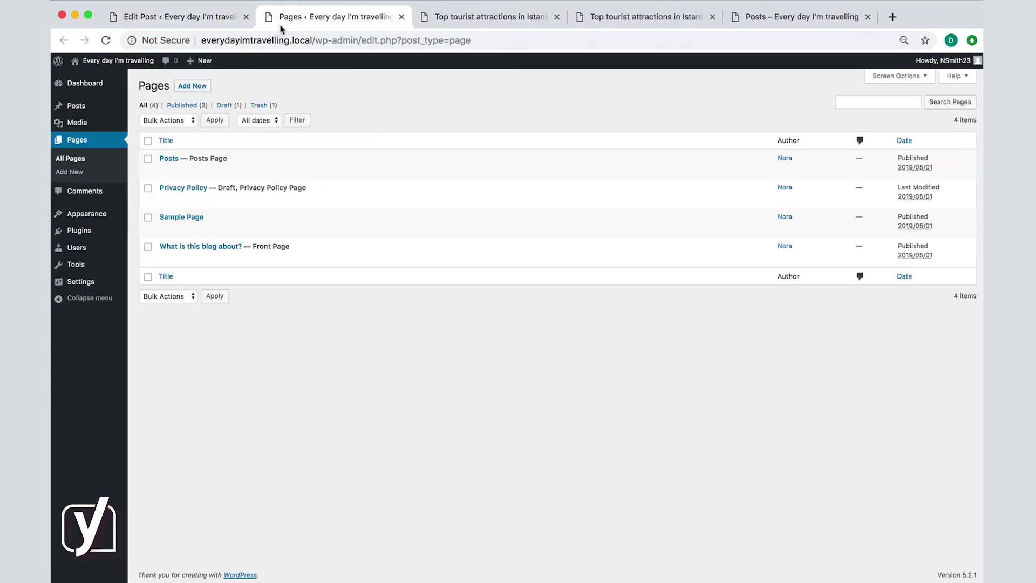
click(224, 248)
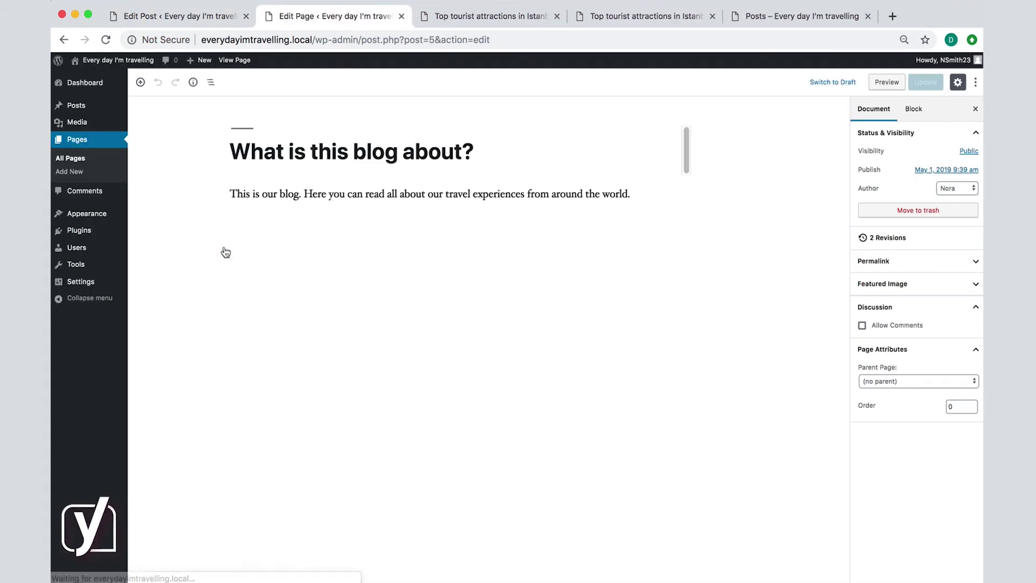